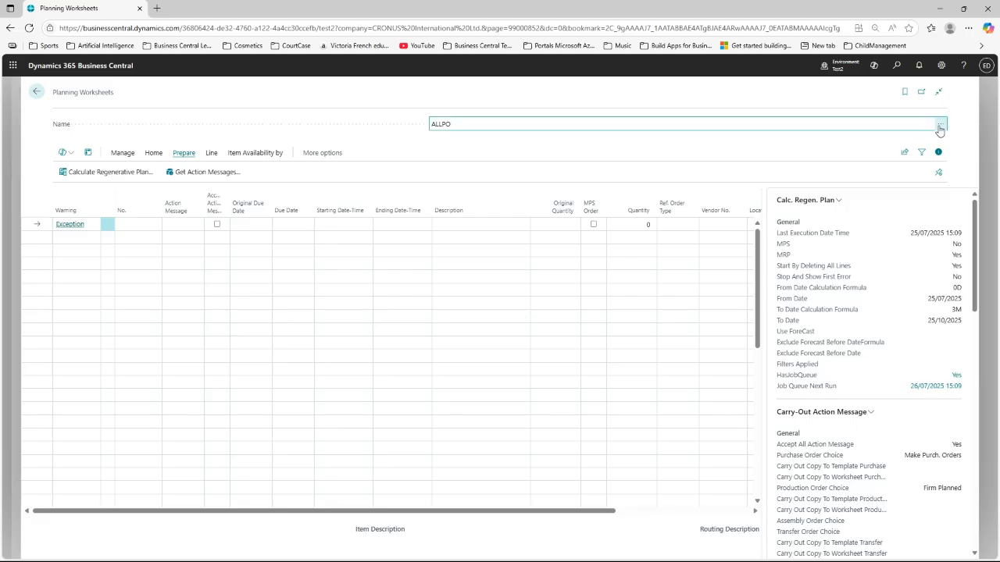
Step: Add worksheet name ALL from the Name lookup and open the Planning Worksheet on it
click(940, 128)
click(940, 126)
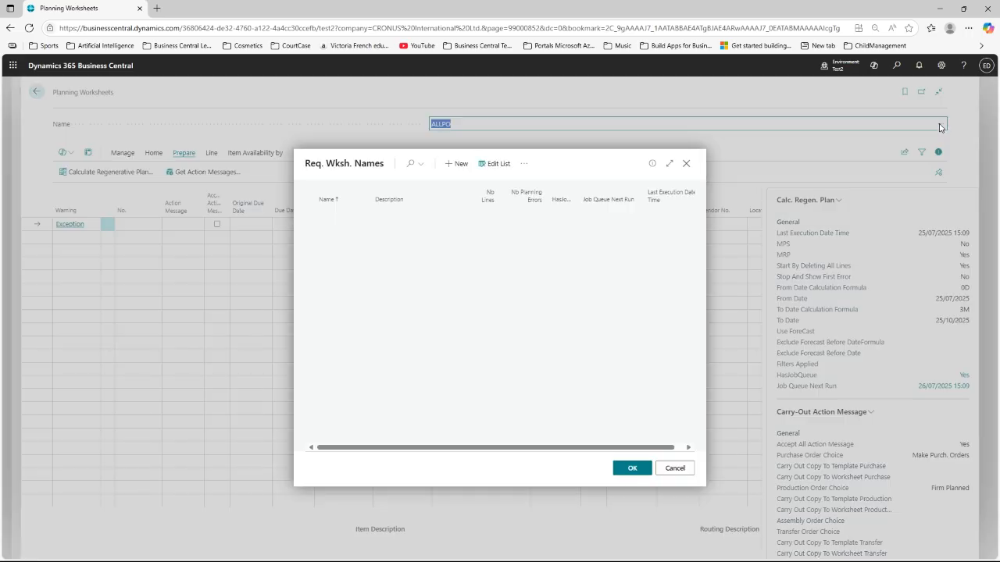
click(459, 165)
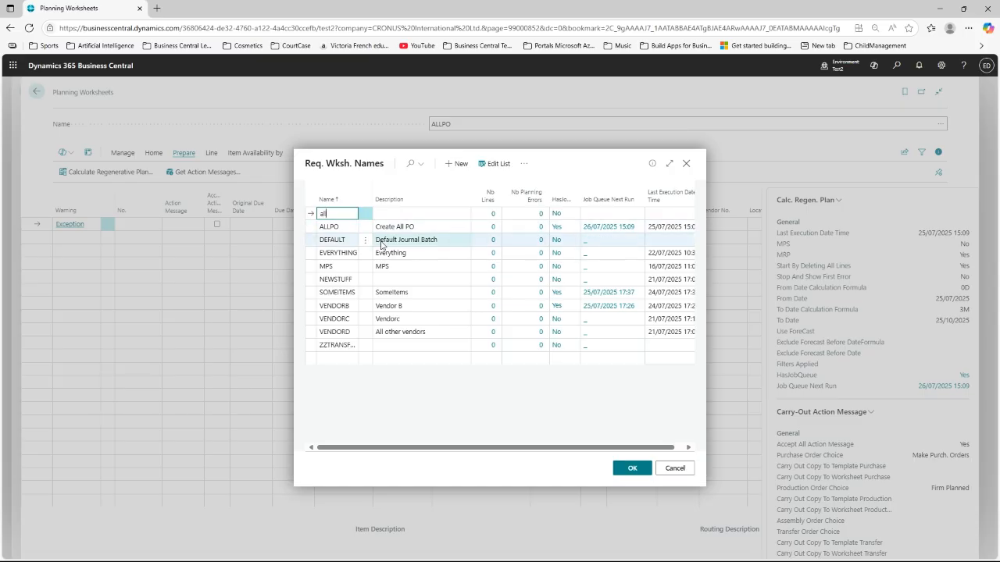
text(all)
key(Tab)
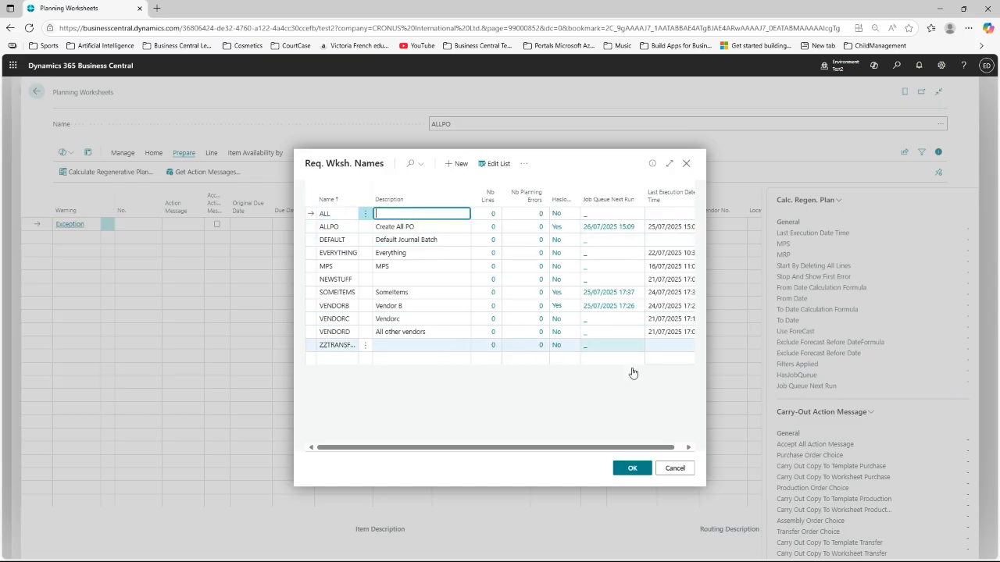
click(634, 469)
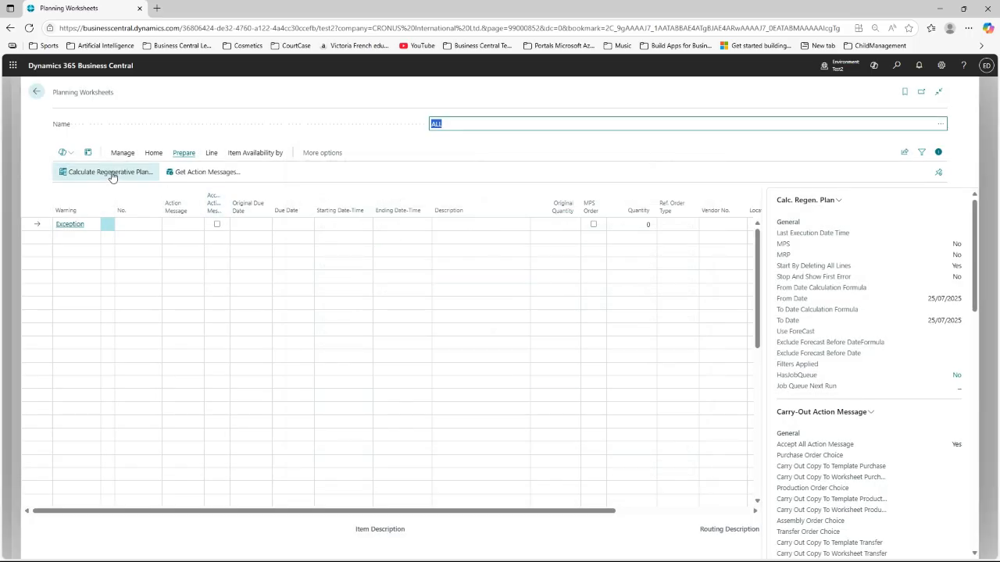
Step: Run an MRP regenerative plan for 25/07/2025–30/09/2025, saving the options to batch ALL
click(112, 179)
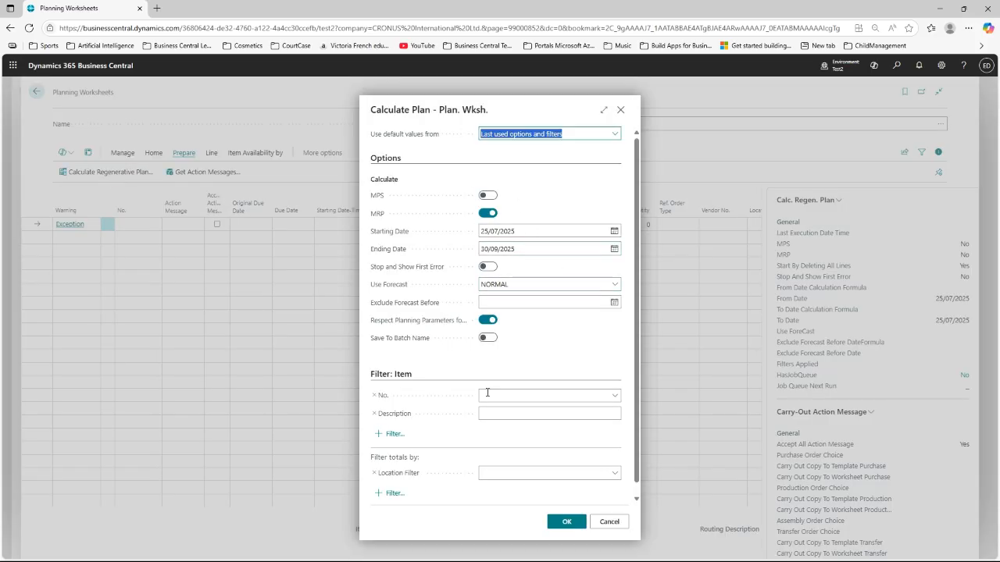
scroll(468, 407, down, 1)
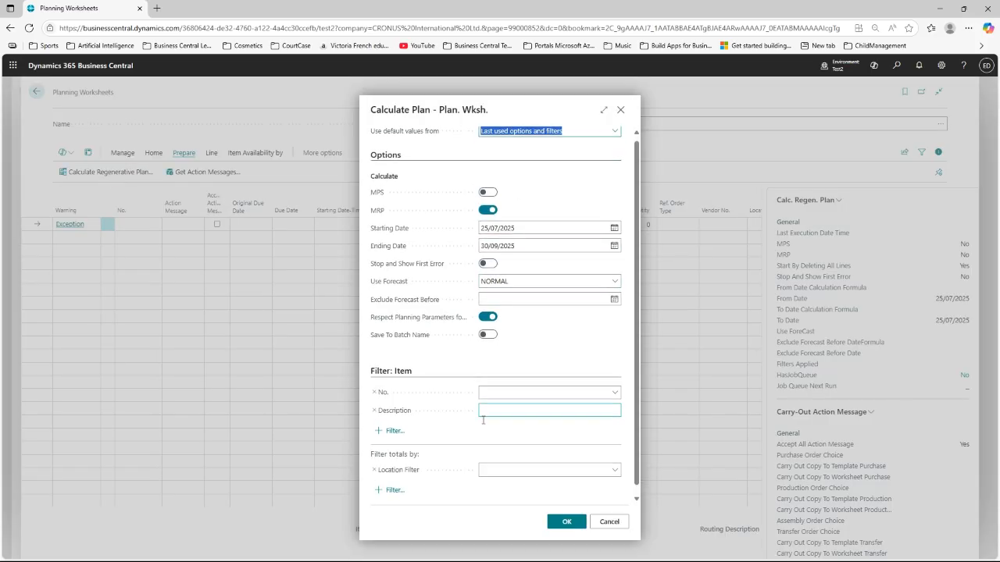
click(393, 420)
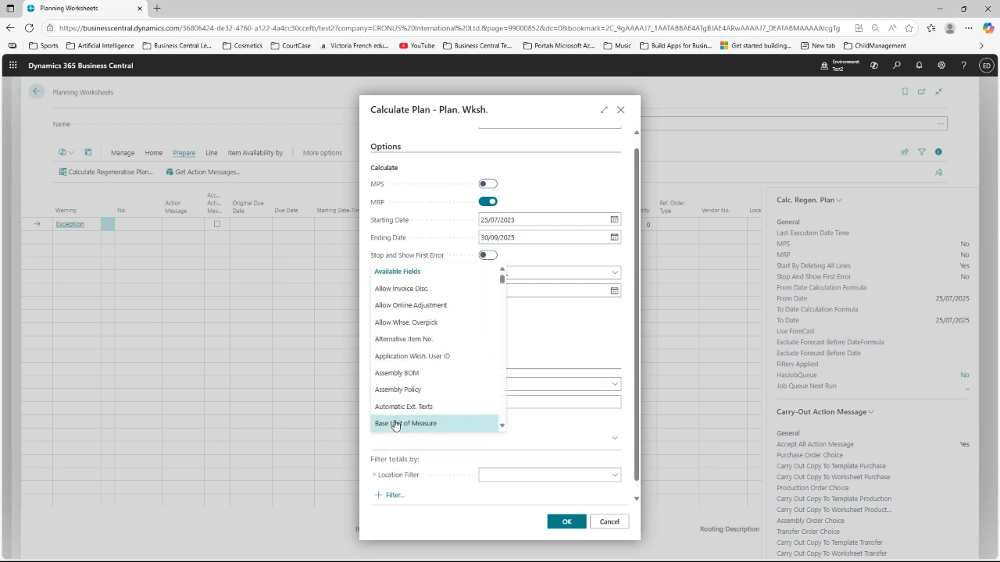
click(565, 342)
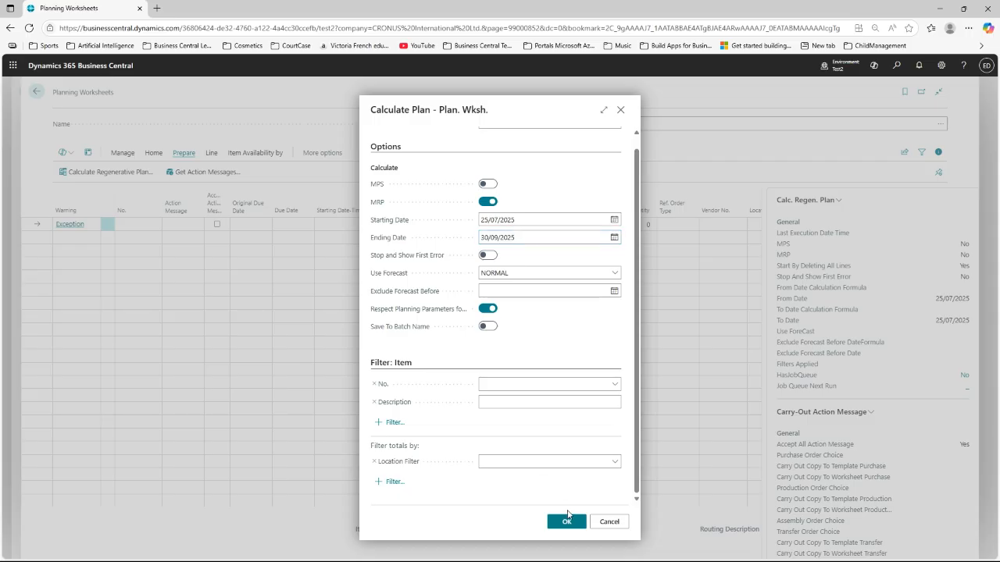
click(488, 327)
click(568, 522)
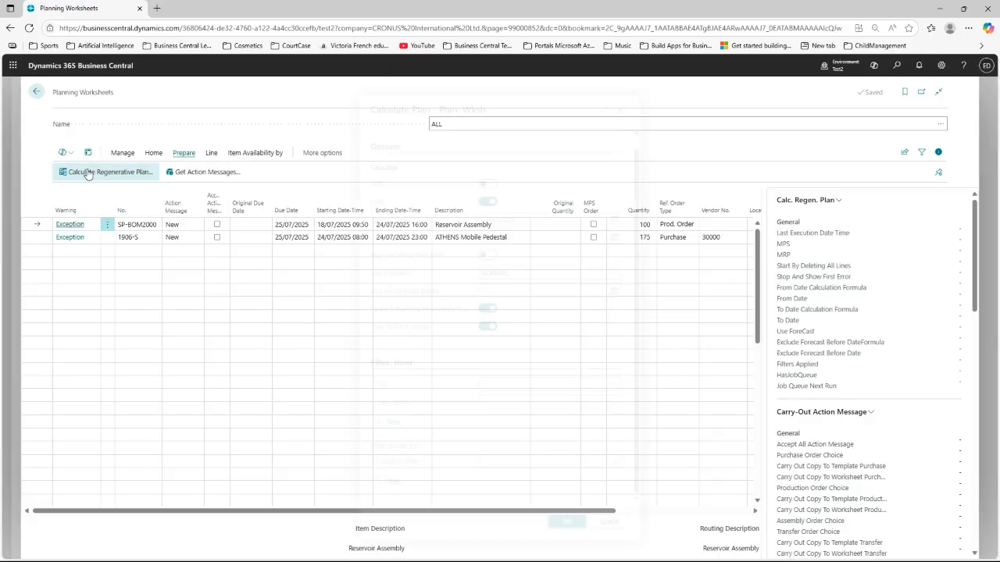
Step: Edit the ALL batch's plan settings to From Date formula 0D and To Date formula 3M+CM
click(822, 204)
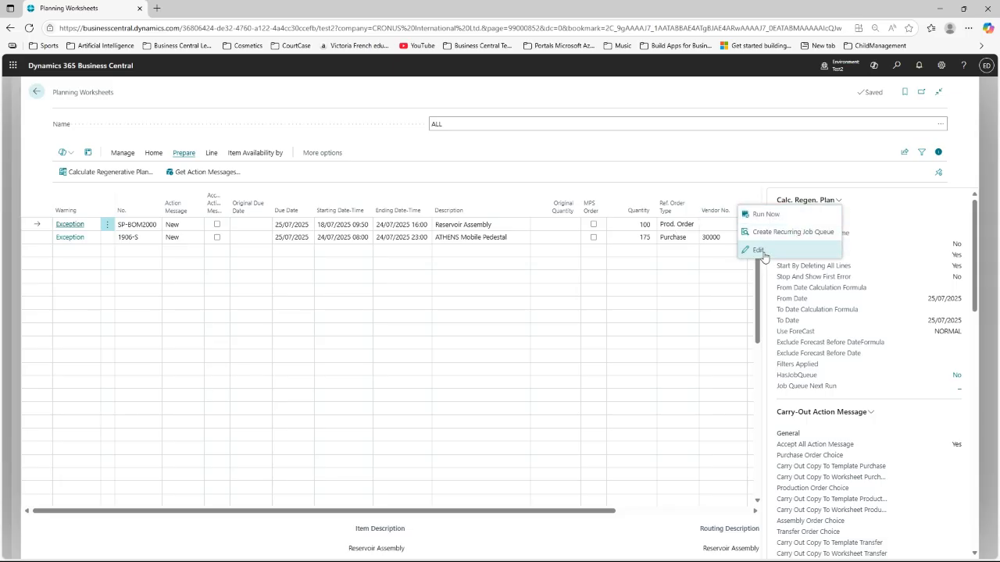
click(762, 251)
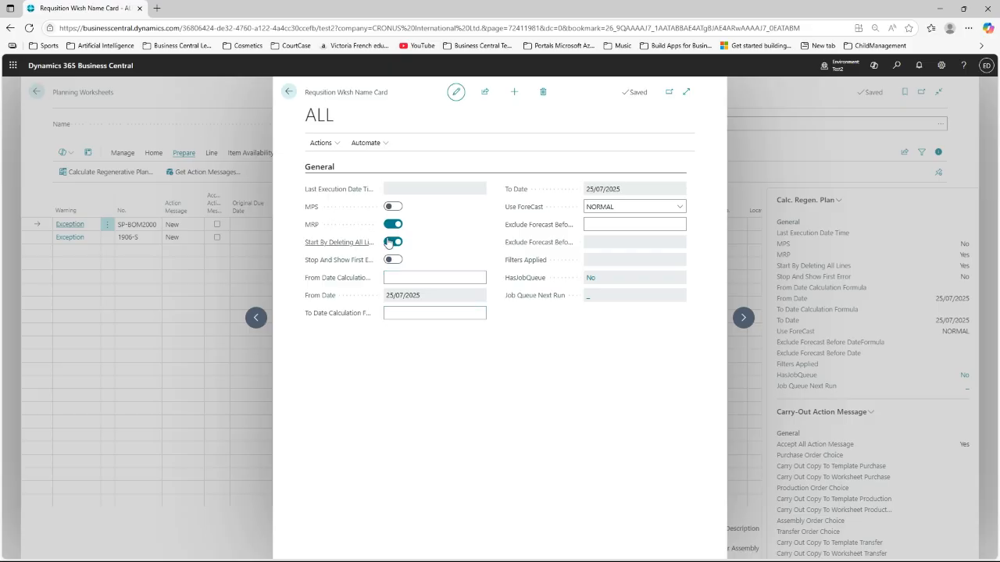
click(405, 313)
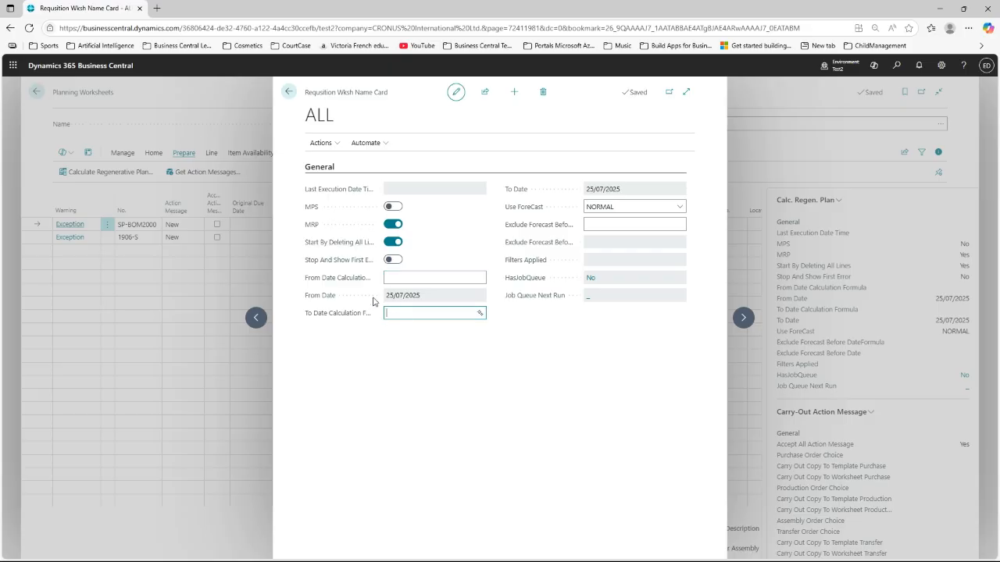
key(shift+Tab)
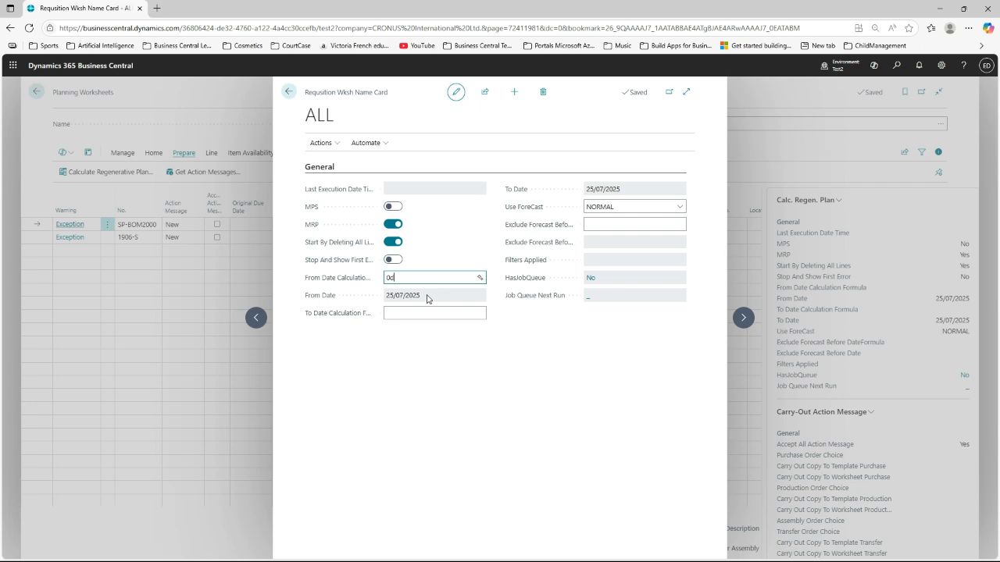
click(428, 299)
click(423, 315)
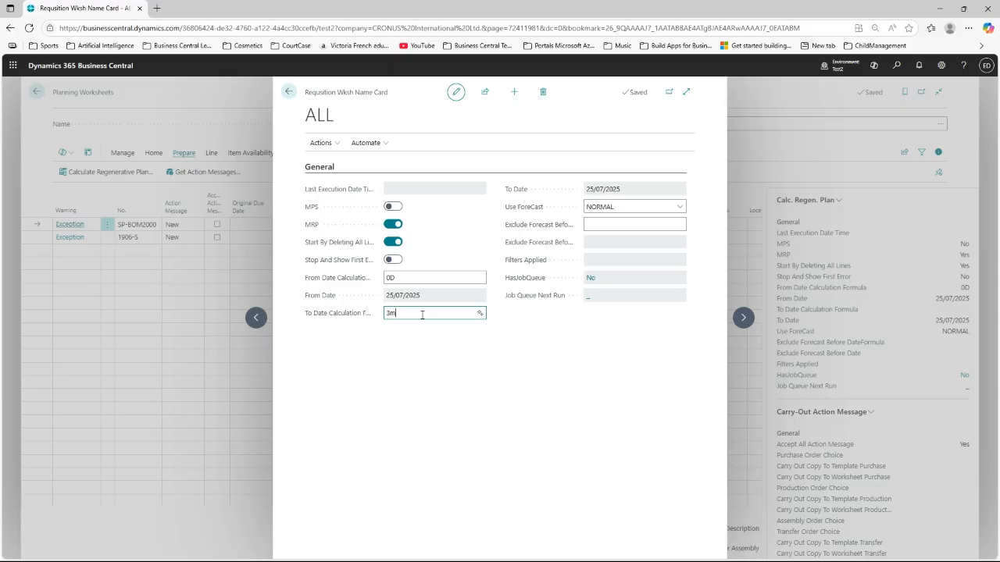
key(Tab)
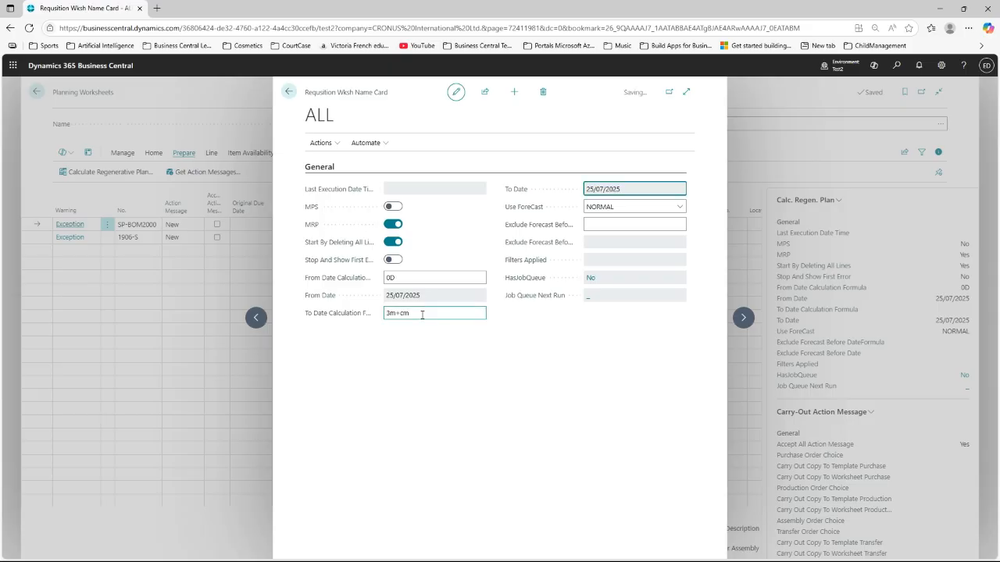
click(288, 94)
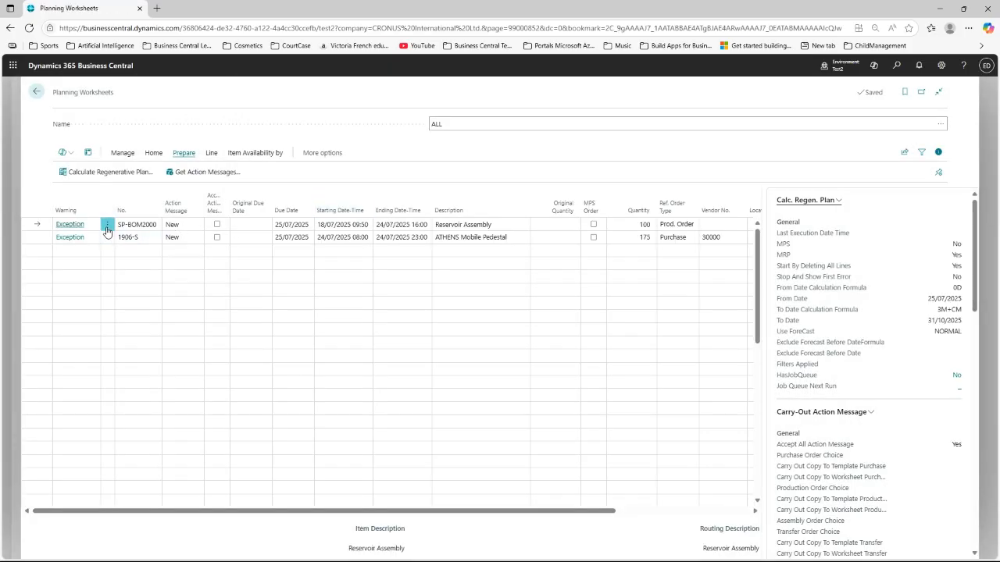
Step: Delete both planning lines and rerun the saved regenerative plan for ALL
shift+click(131, 237)
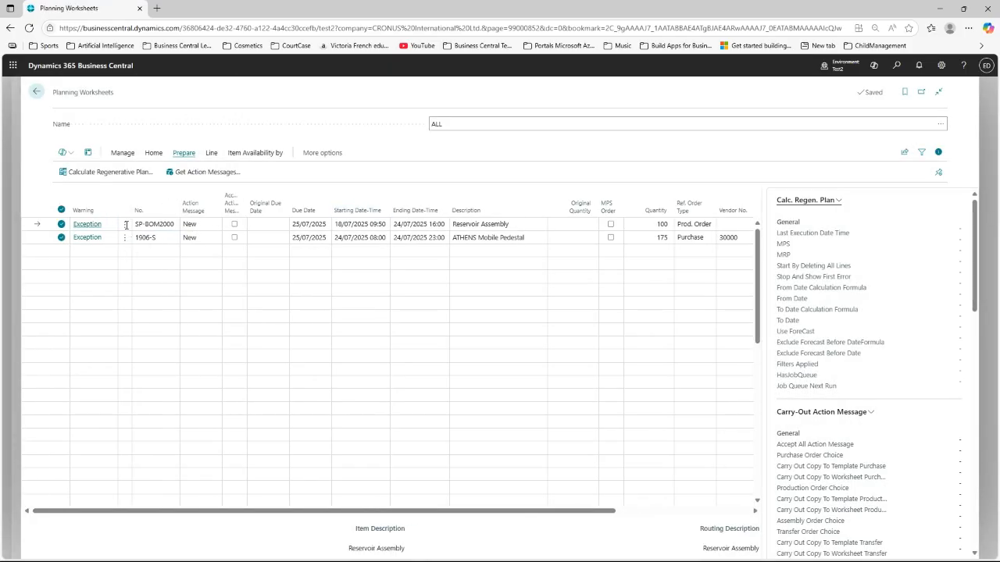
click(121, 155)
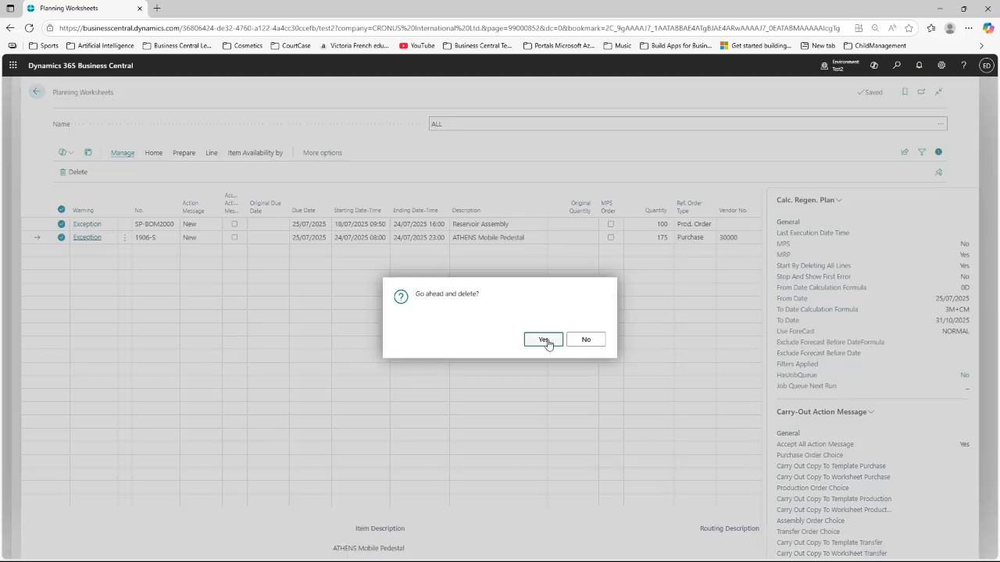
click(560, 344)
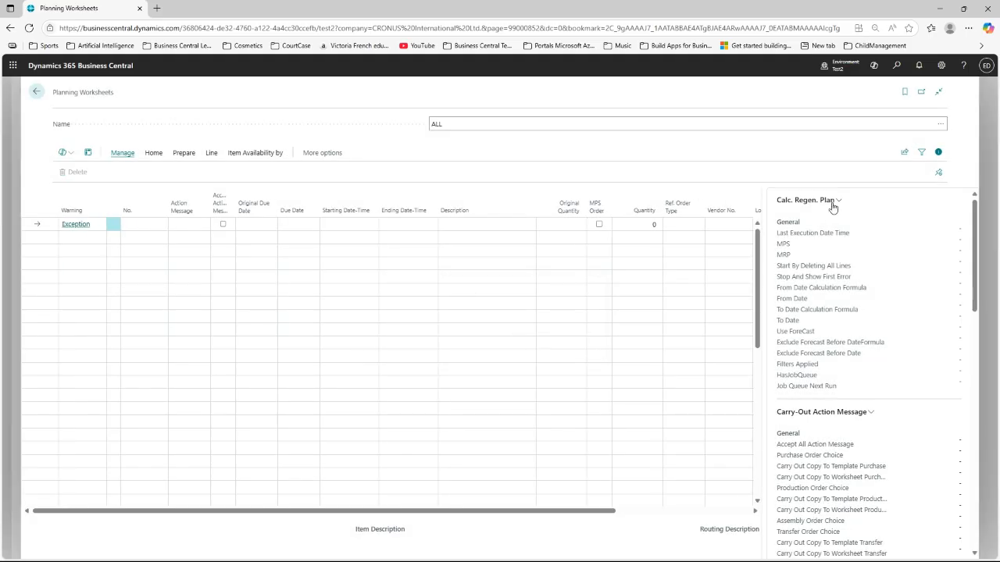
click(833, 205)
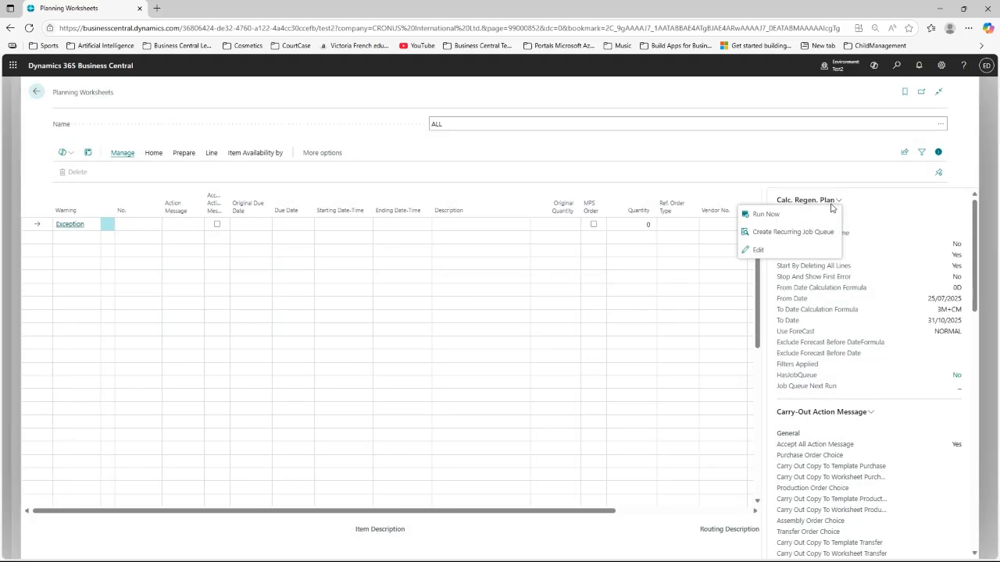
click(765, 214)
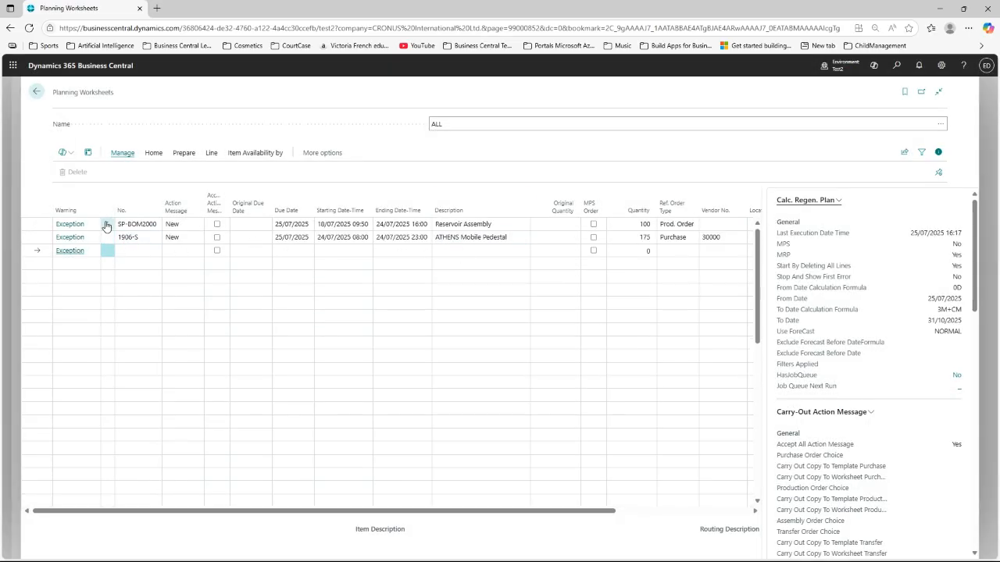
Step: Delete the SP-BOM2000 Reservoir Assembly planning line
click(135, 226)
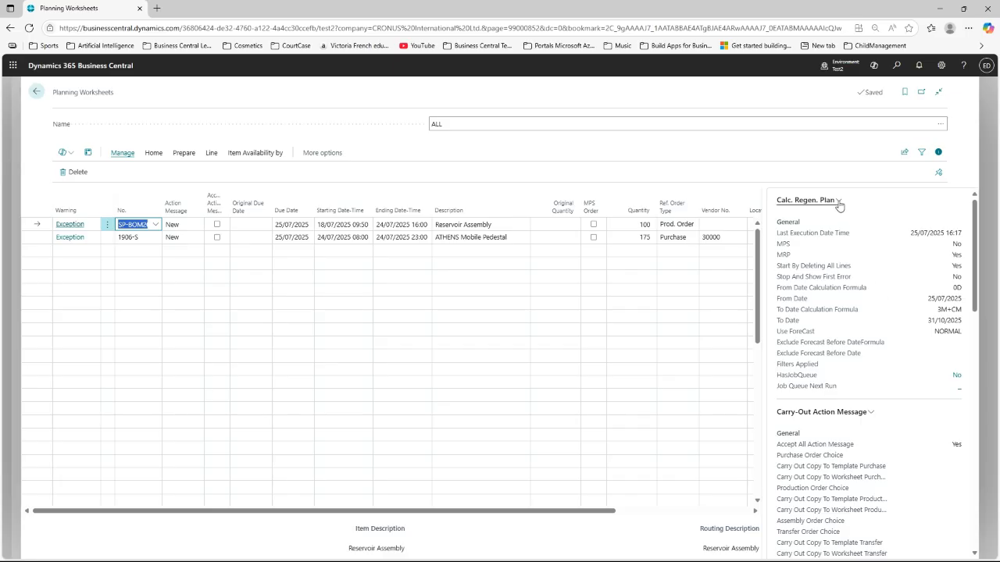
click(107, 225)
click(182, 250)
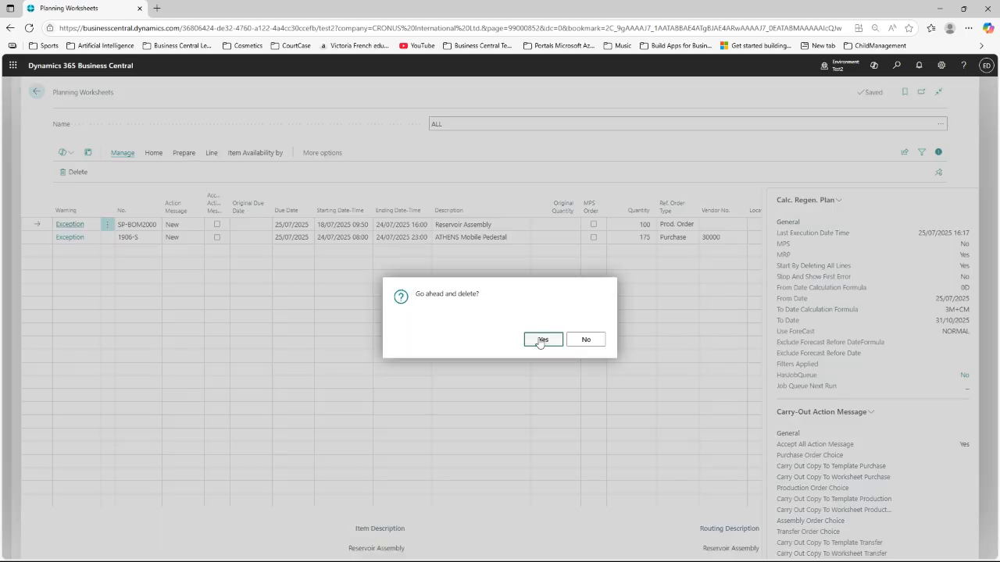
key(Return)
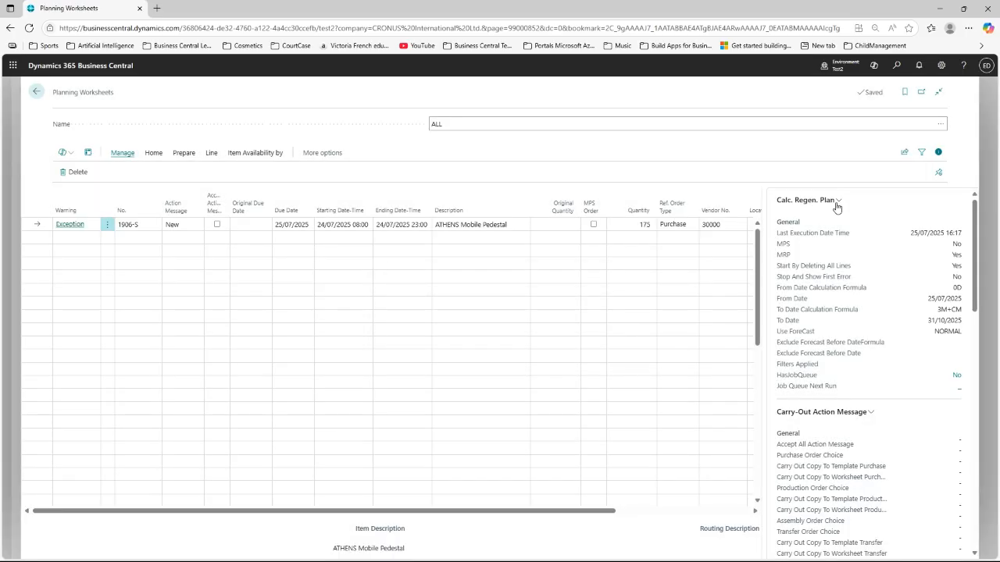
click(837, 202)
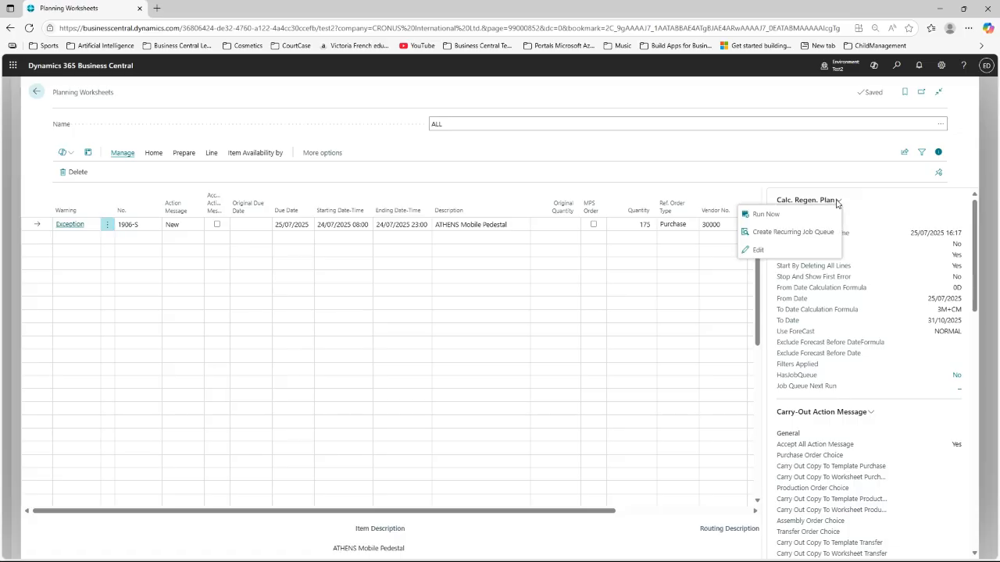
Step: Set the on-hold ScheduleMRPBCM job queue entry to Ready, then return to the ALL worksheet
click(802, 234)
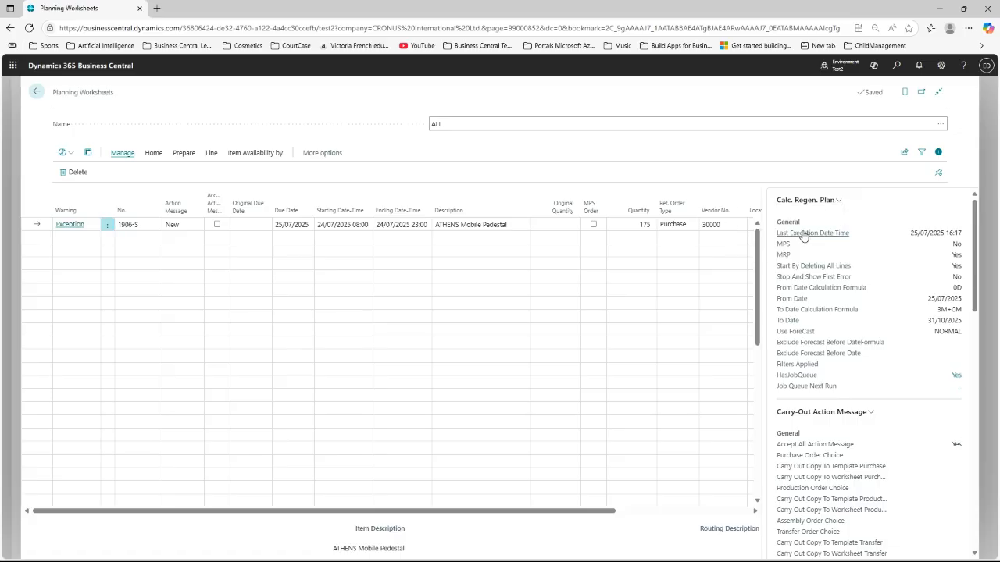
click(958, 378)
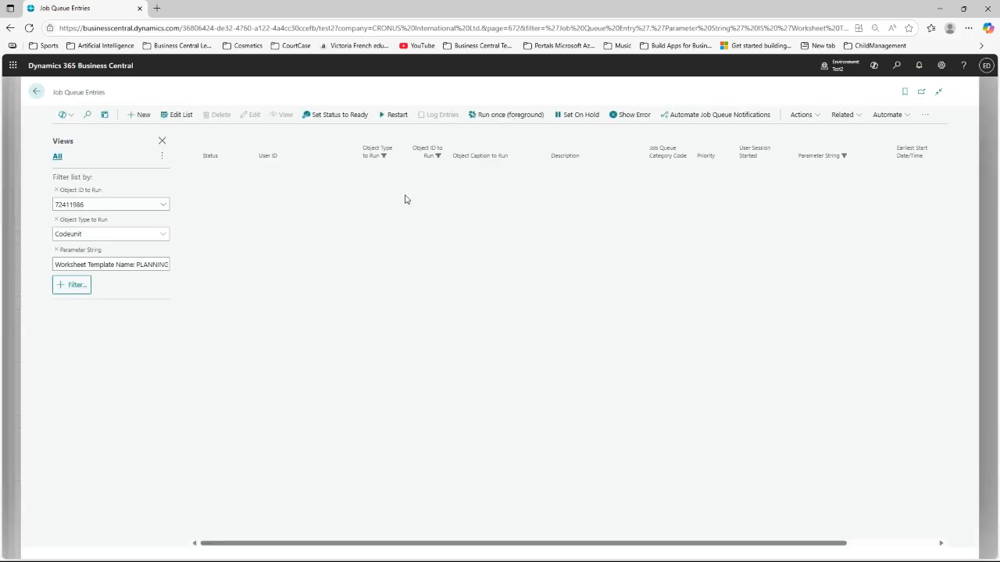
click(300, 171)
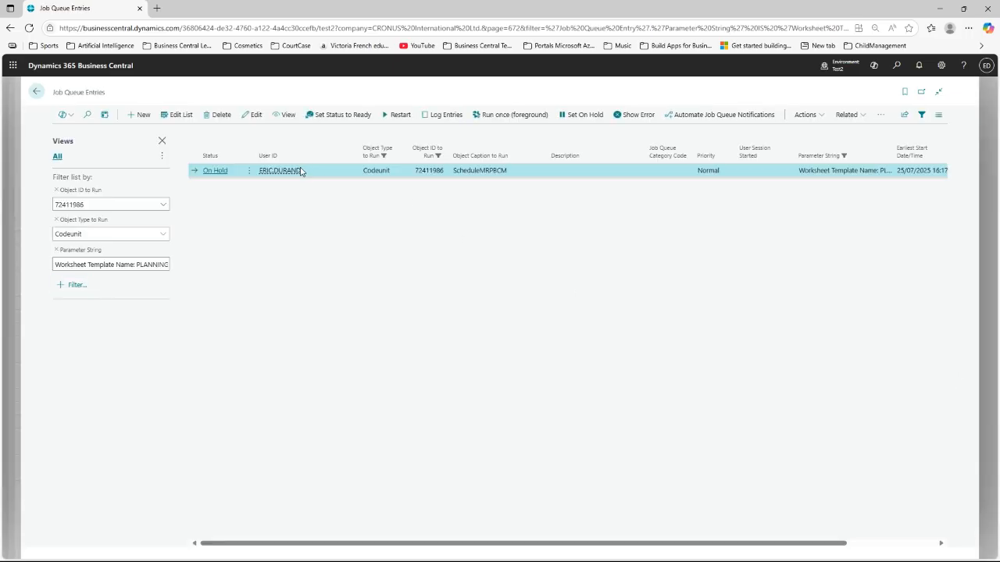
click(259, 115)
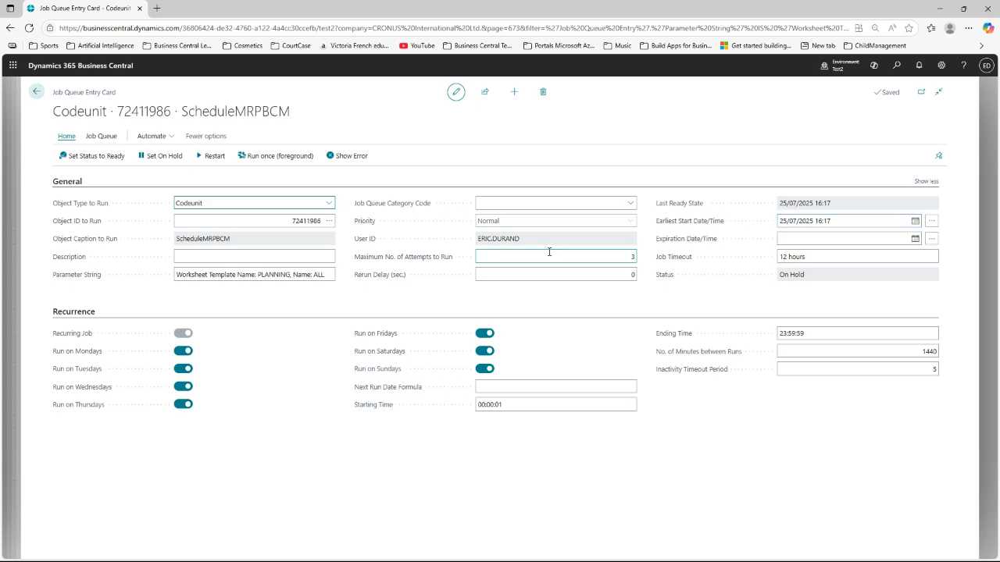
click(36, 92)
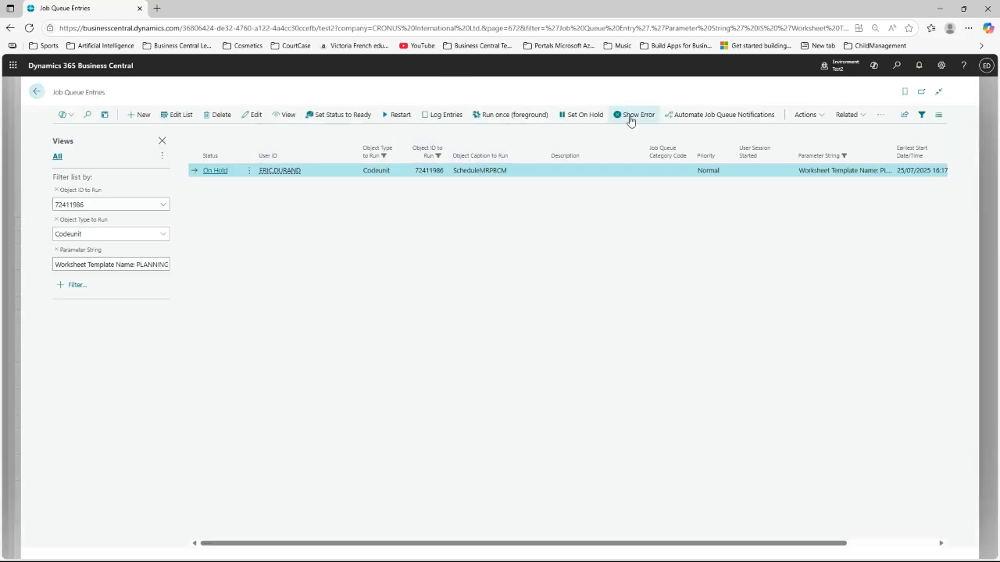
click(322, 119)
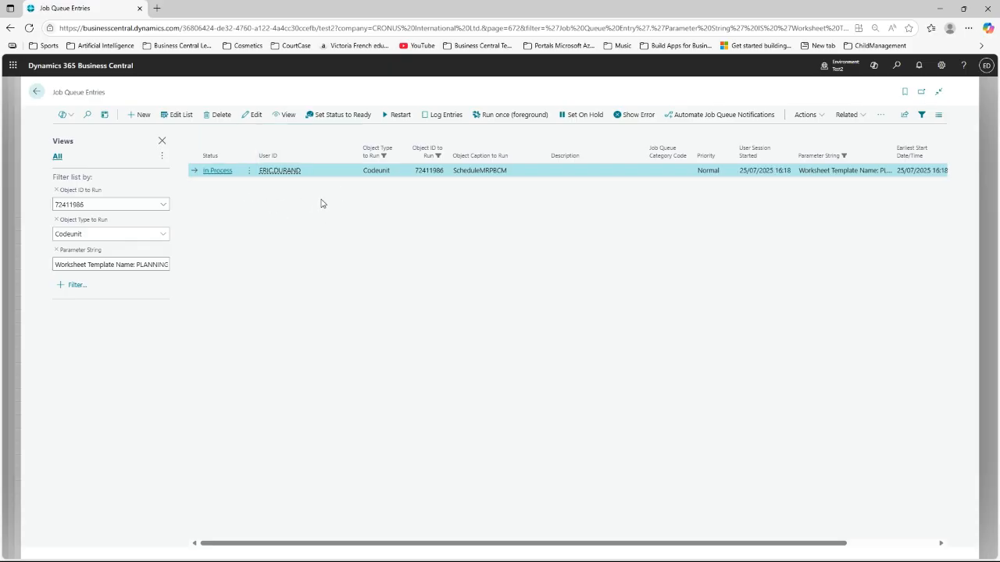
click(35, 93)
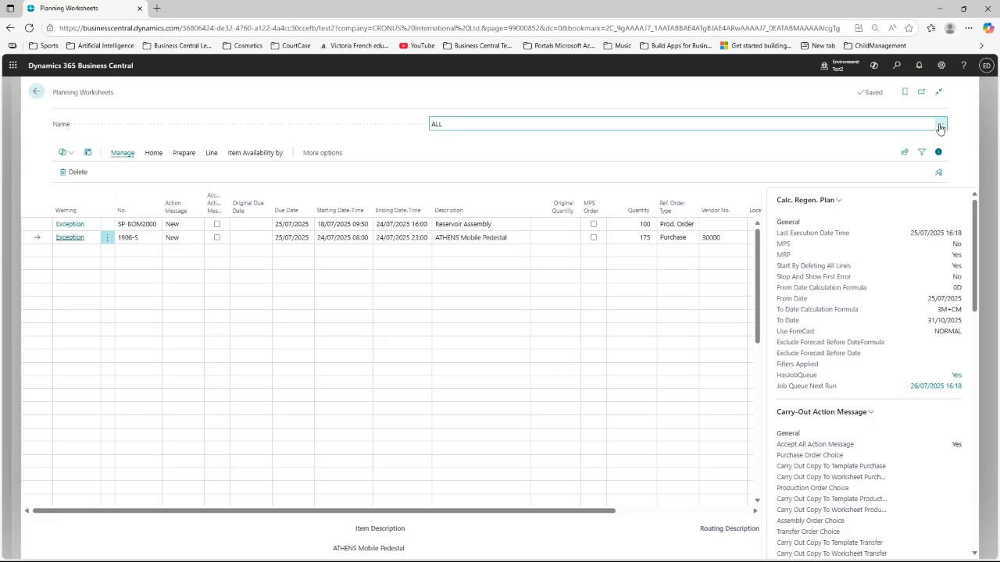
click(155, 155)
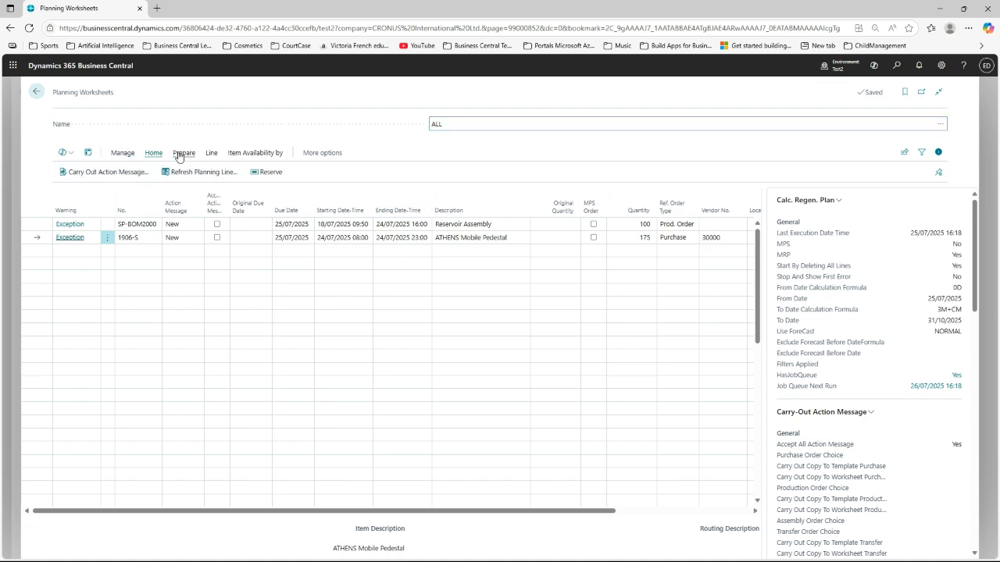
click(183, 153)
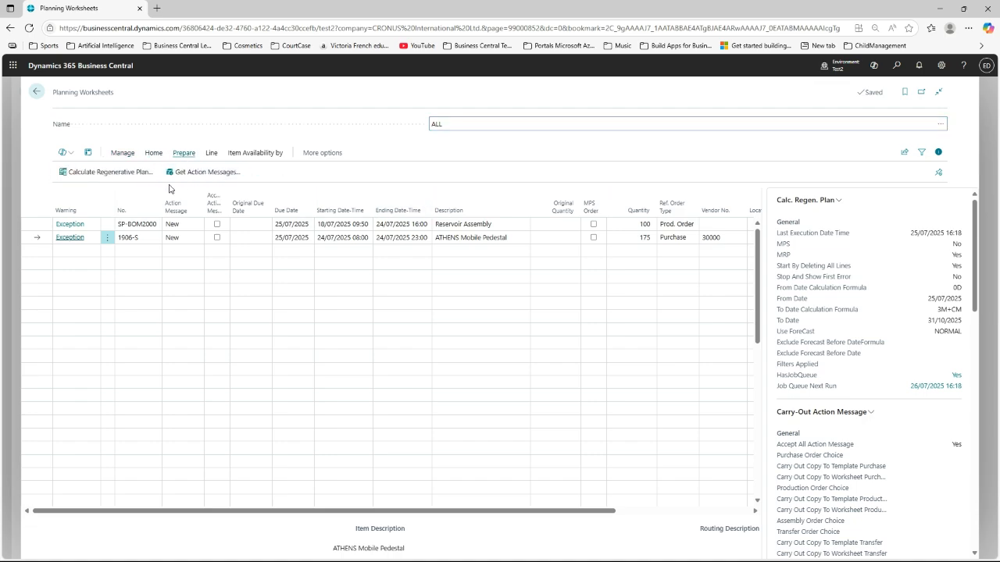
click(109, 171)
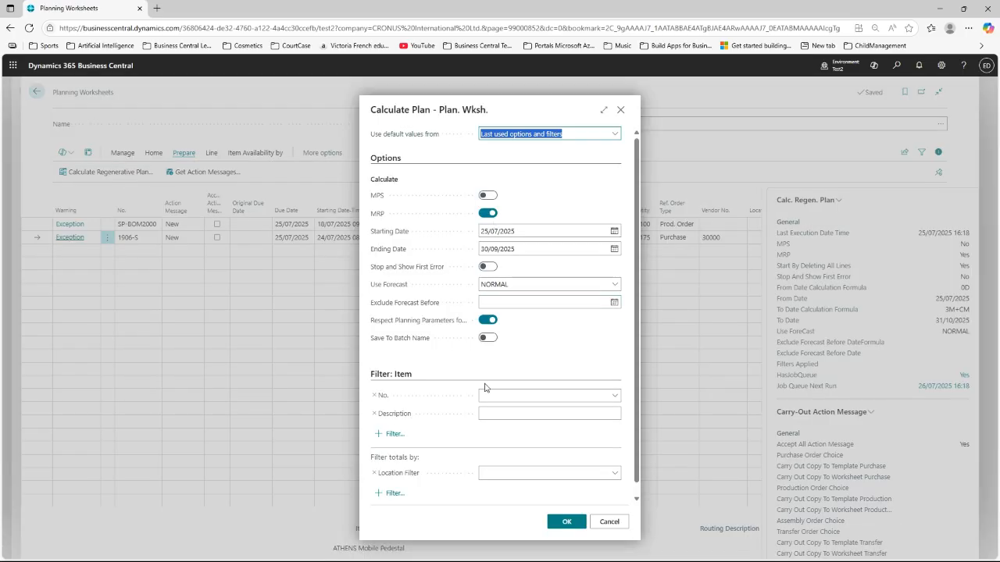
click(621, 111)
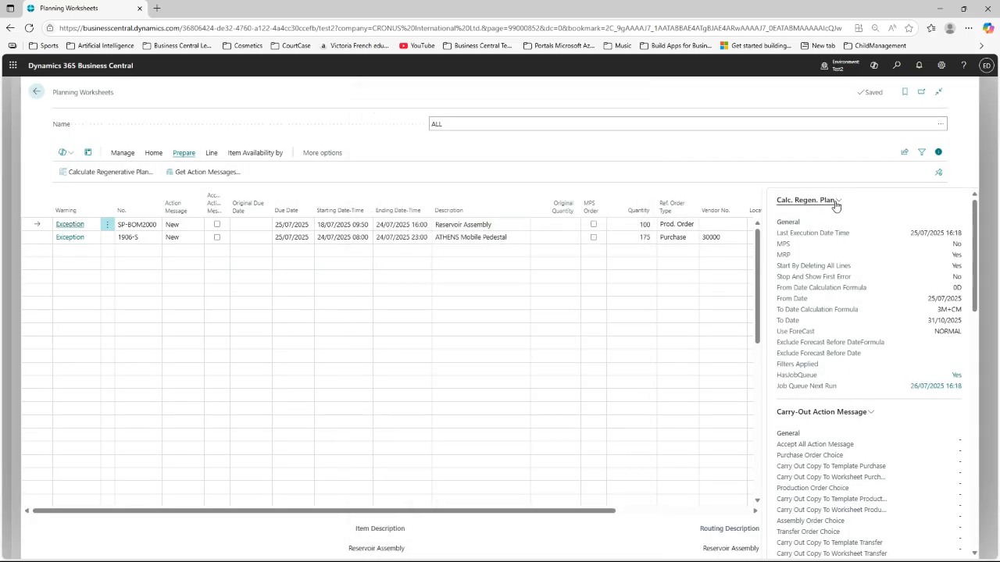
click(835, 201)
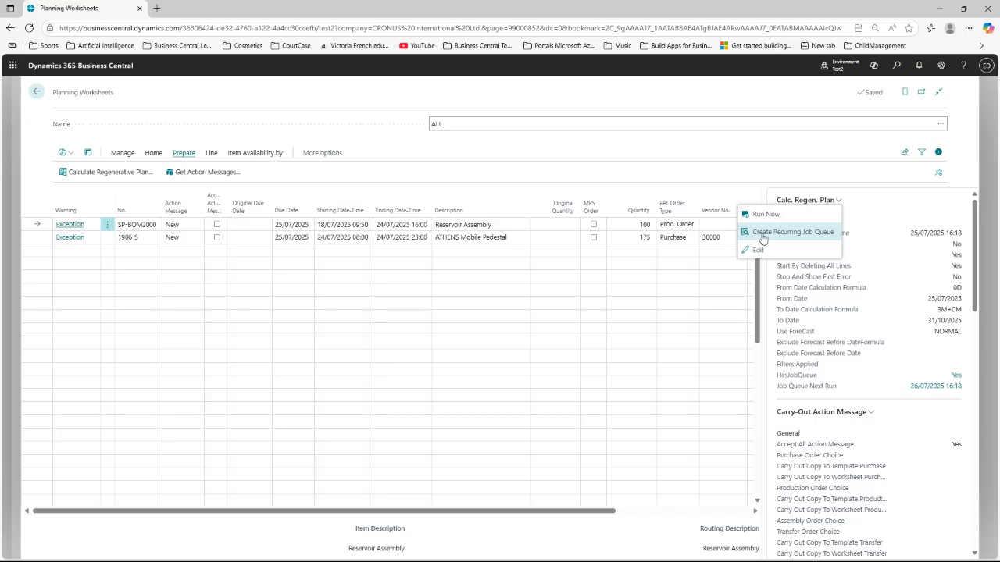
click(466, 237)
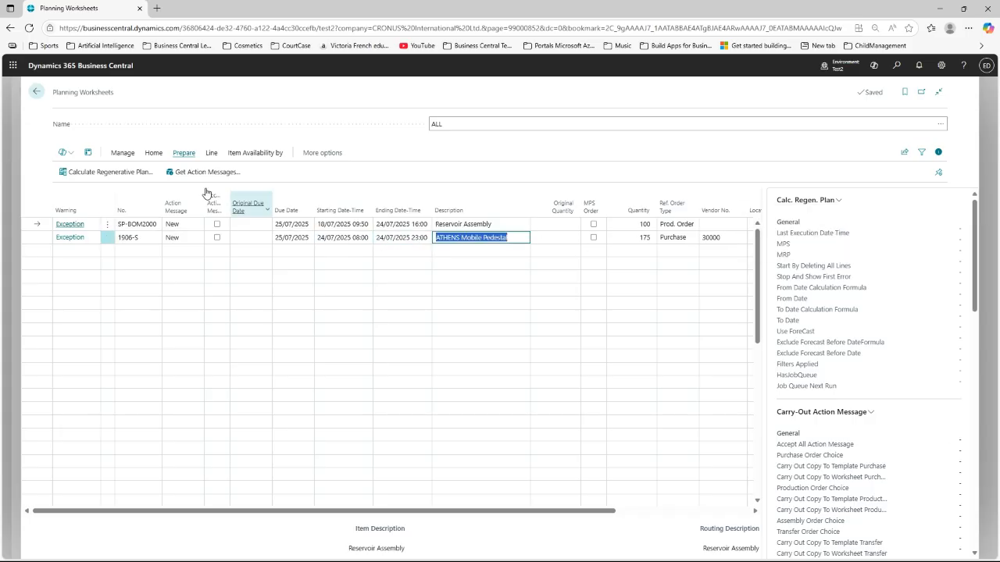
click(153, 154)
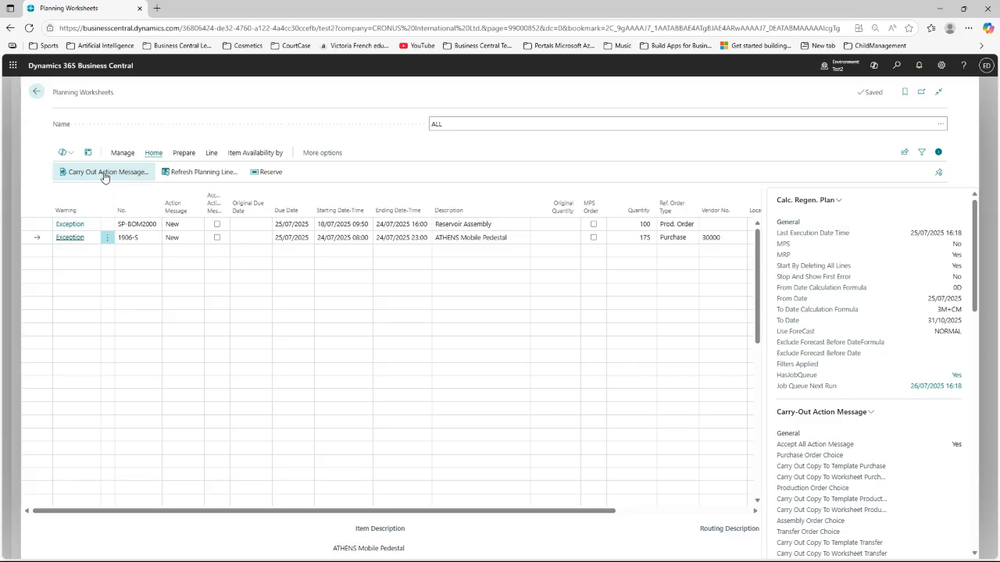
click(106, 173)
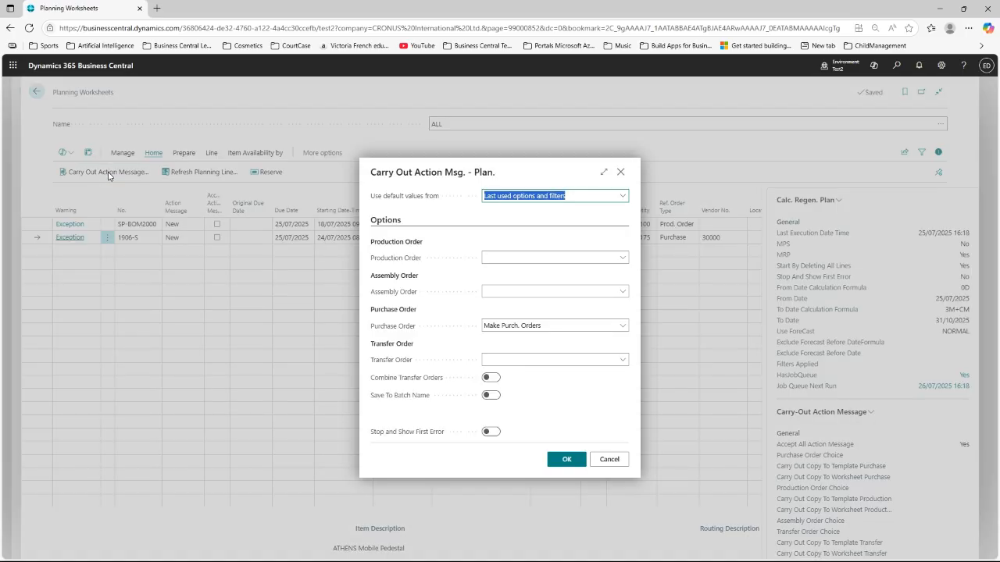
click(622, 172)
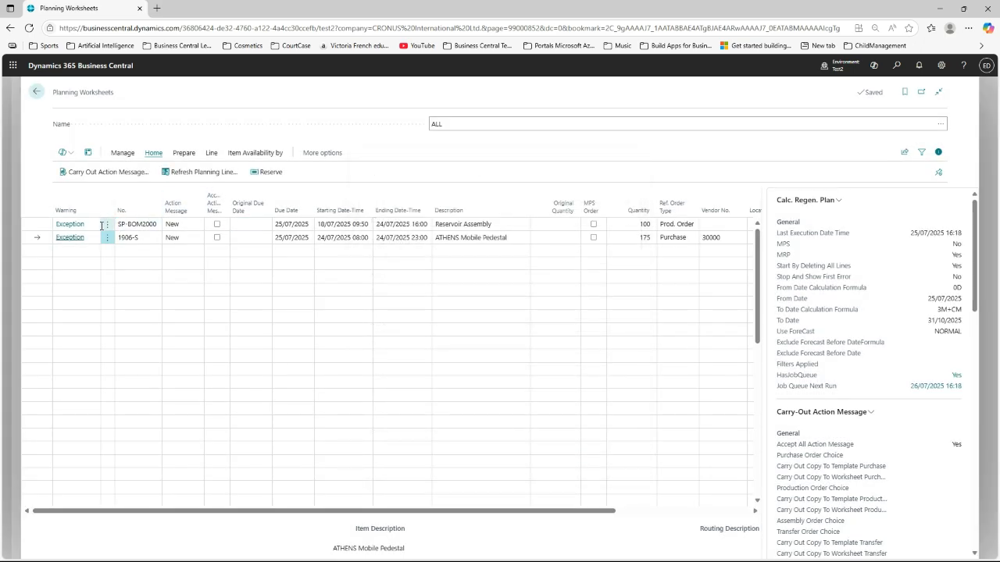
click(110, 225)
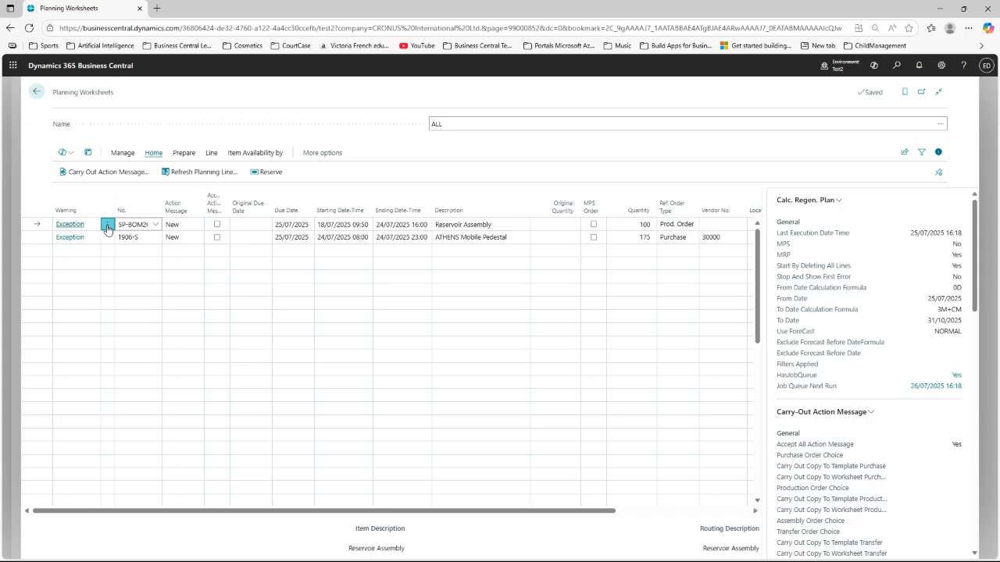
Step: Delete the SP-BOM2000 Reservoir Assembly planning line
click(107, 224)
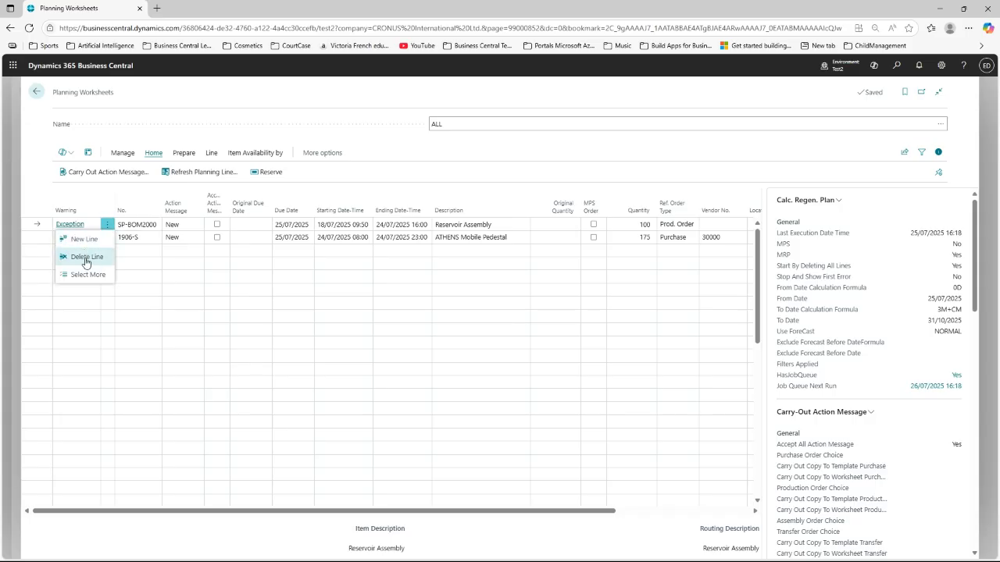
click(86, 261)
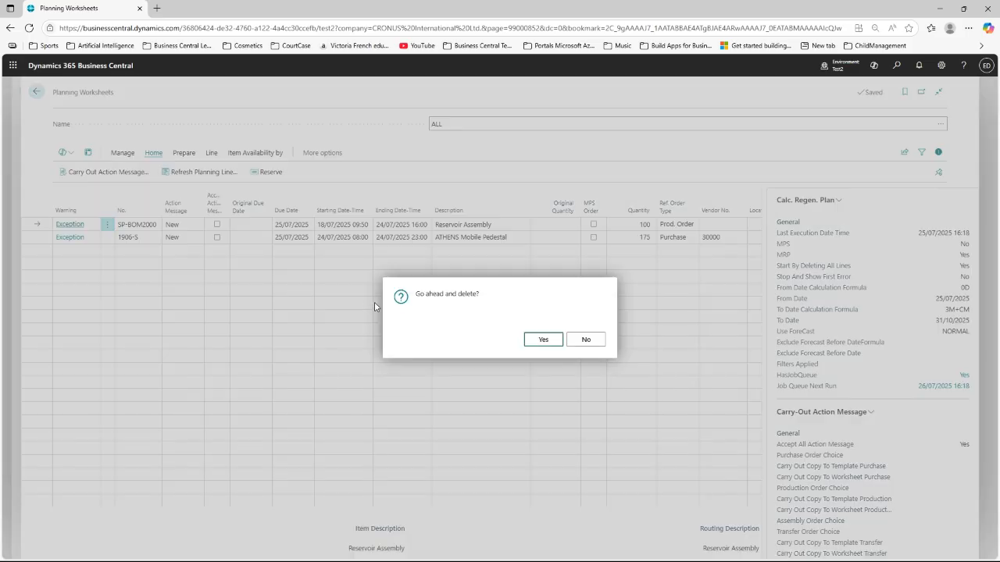
click(541, 341)
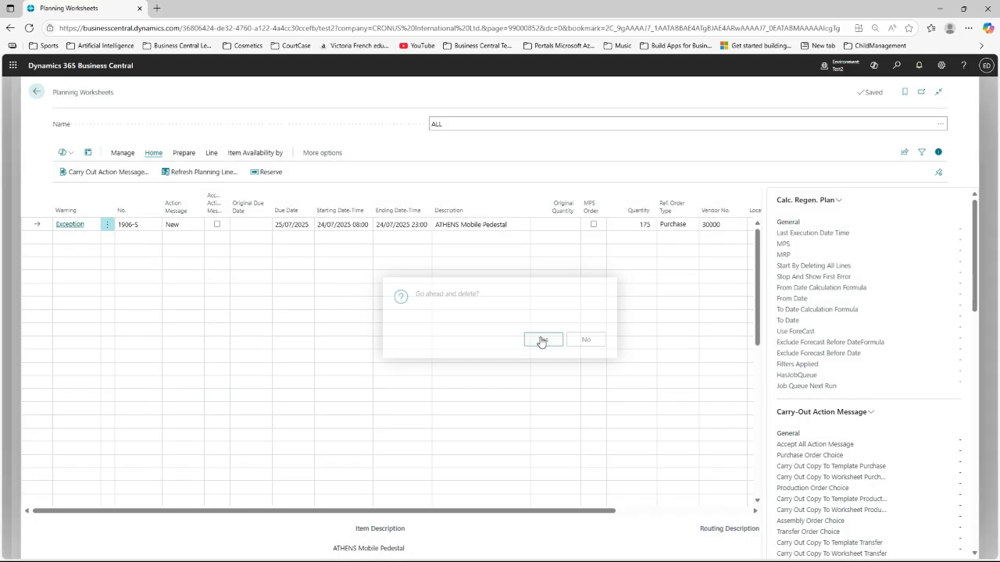
Step: Save Carry Out Action Message options to batch ALL with Make Purch. Orders
click(119, 178)
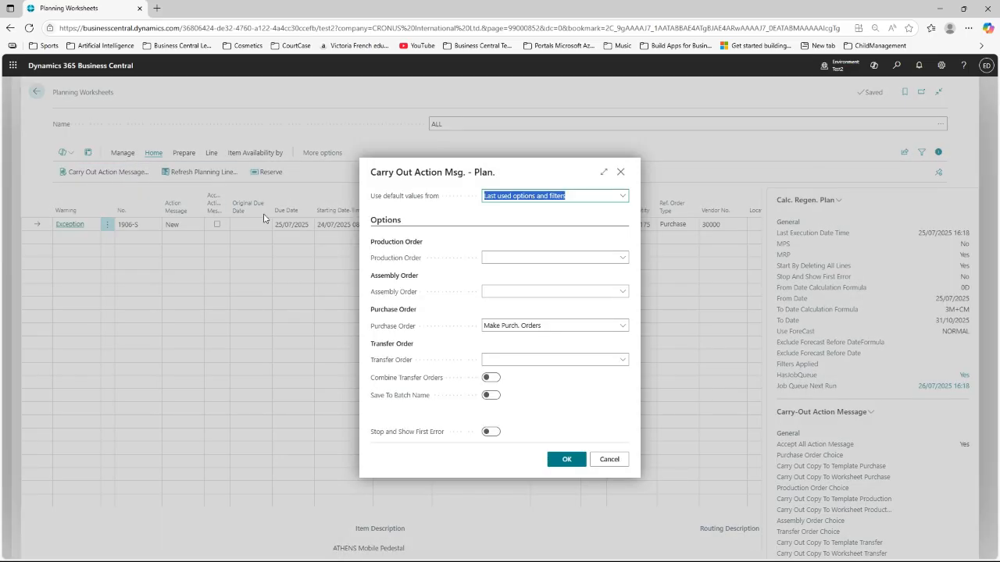
click(493, 398)
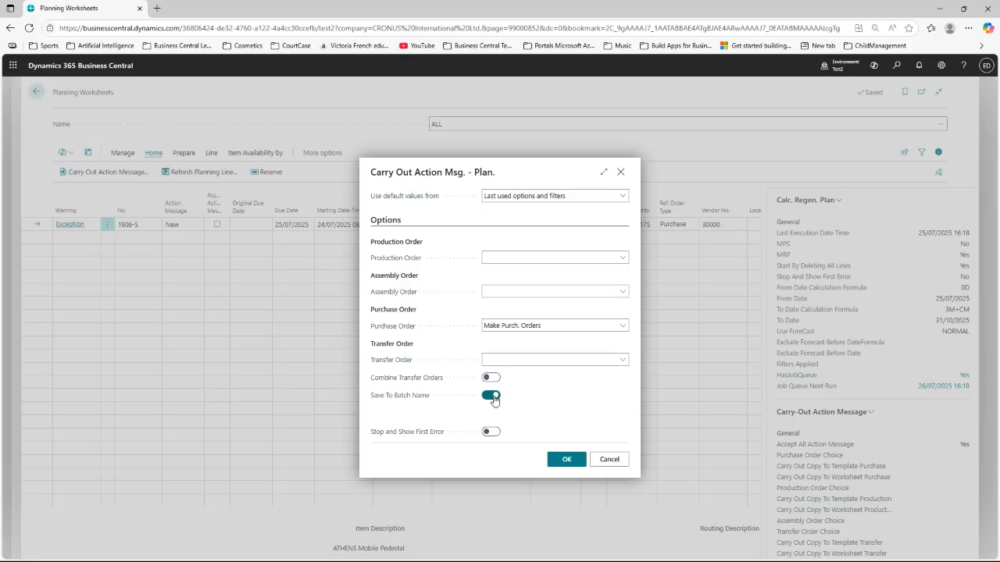
click(625, 258)
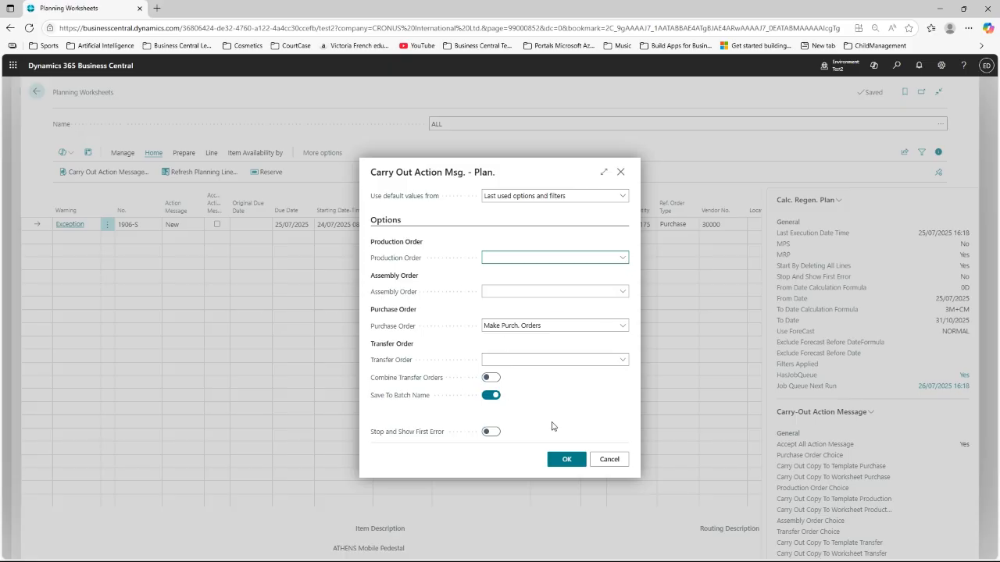
click(570, 462)
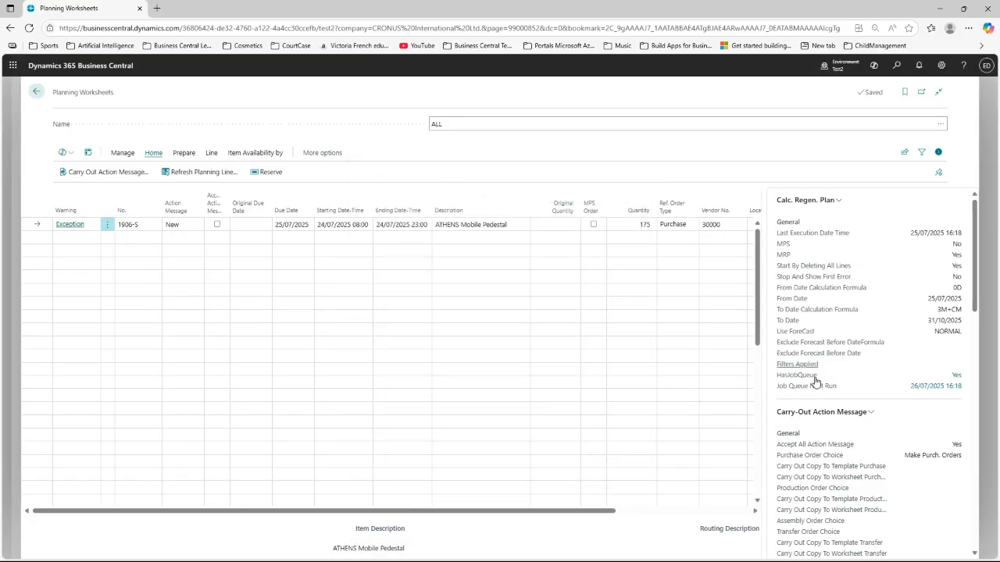
Step: Review ALL's saved carry-out settings, then show the Documents Counter with 12 purchase orders
scroll(926, 430, down, 3)
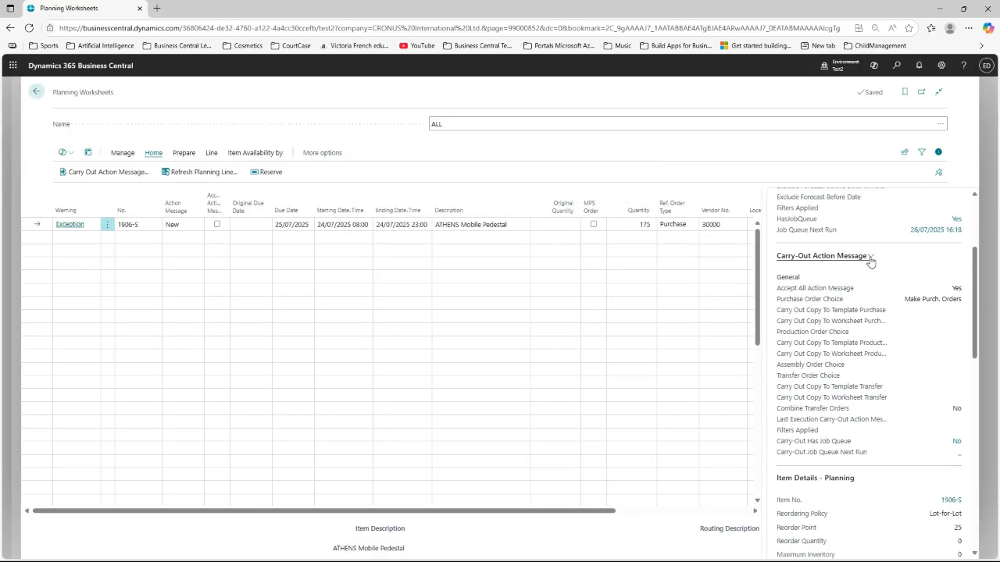
click(870, 258)
click(791, 306)
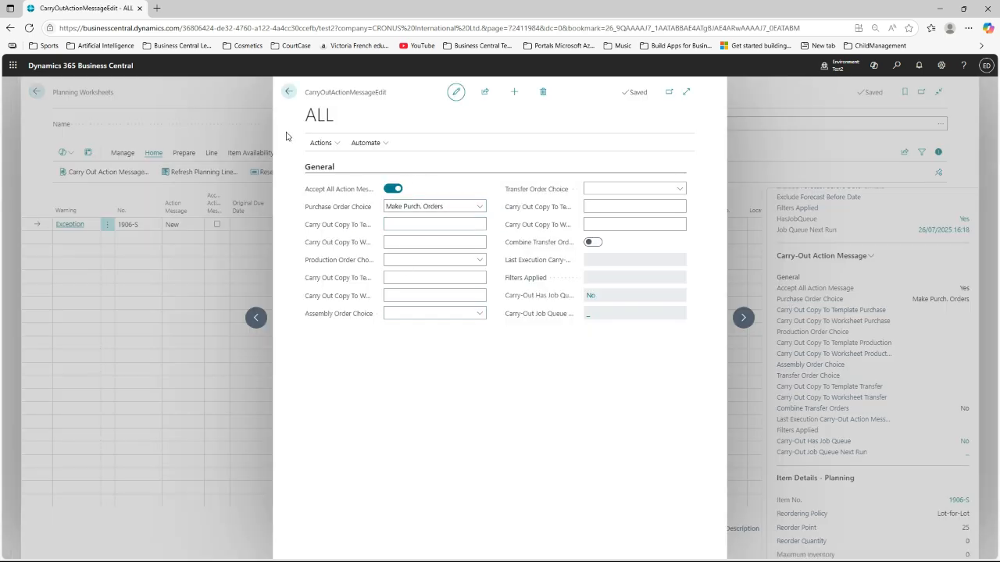
click(288, 92)
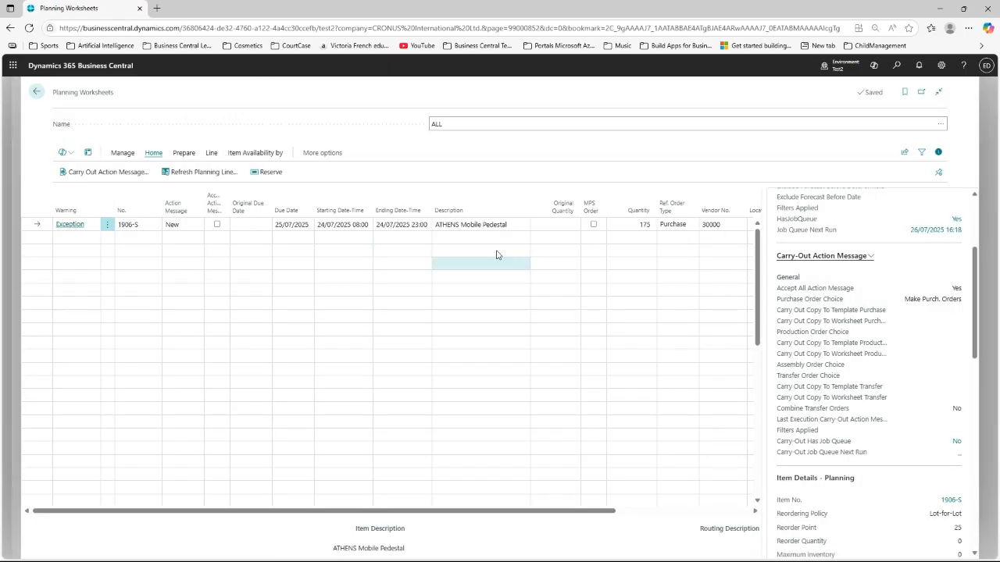
scroll(926, 305, up, 3)
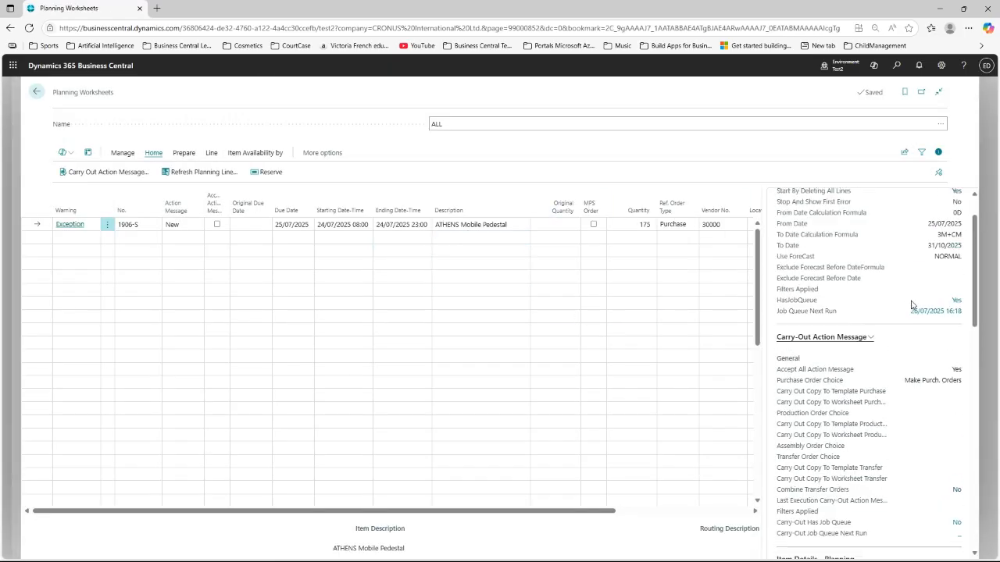
scroll(929, 333, down, 4)
scroll(929, 334, down, 8)
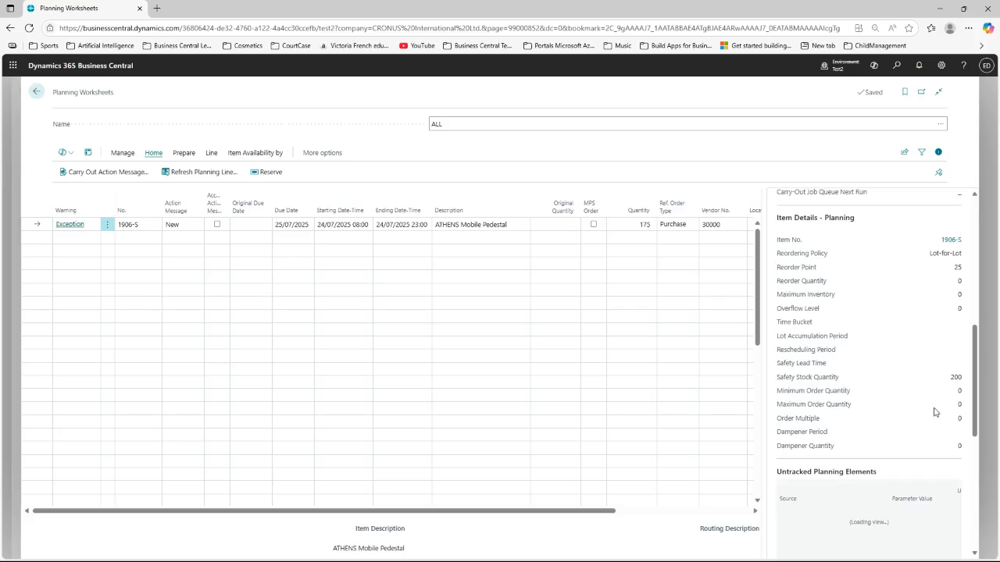
scroll(926, 424, down, 2)
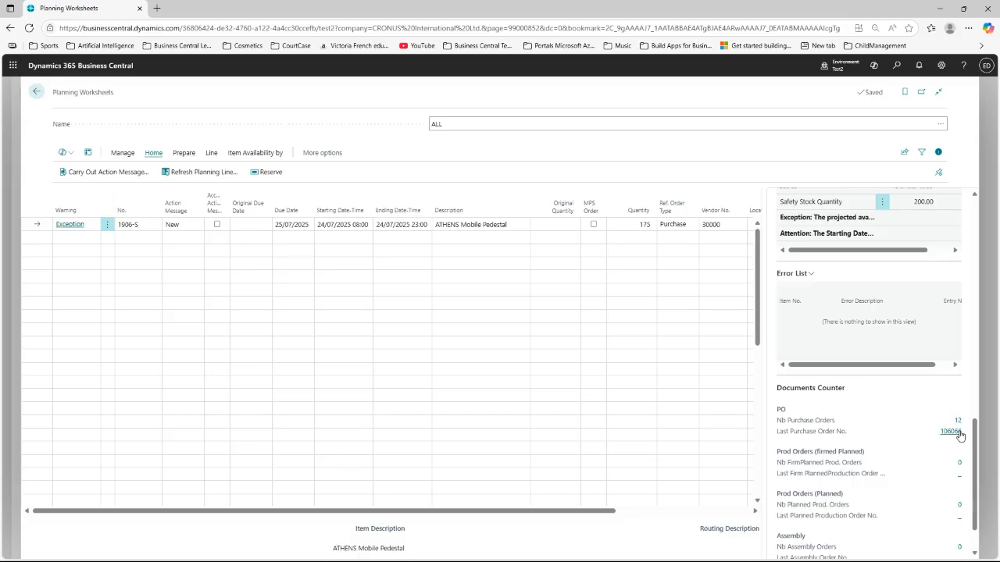
scroll(869, 438, down, 1)
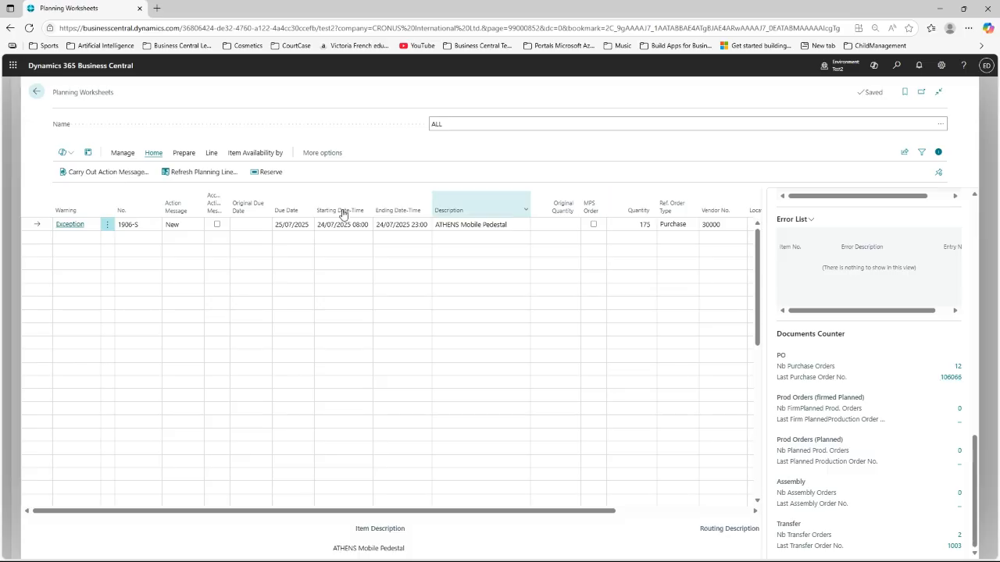
Step: Delete Fabrikam, Inc. purchase order 106066 from the Documents Counter and return to the worksheet
click(108, 226)
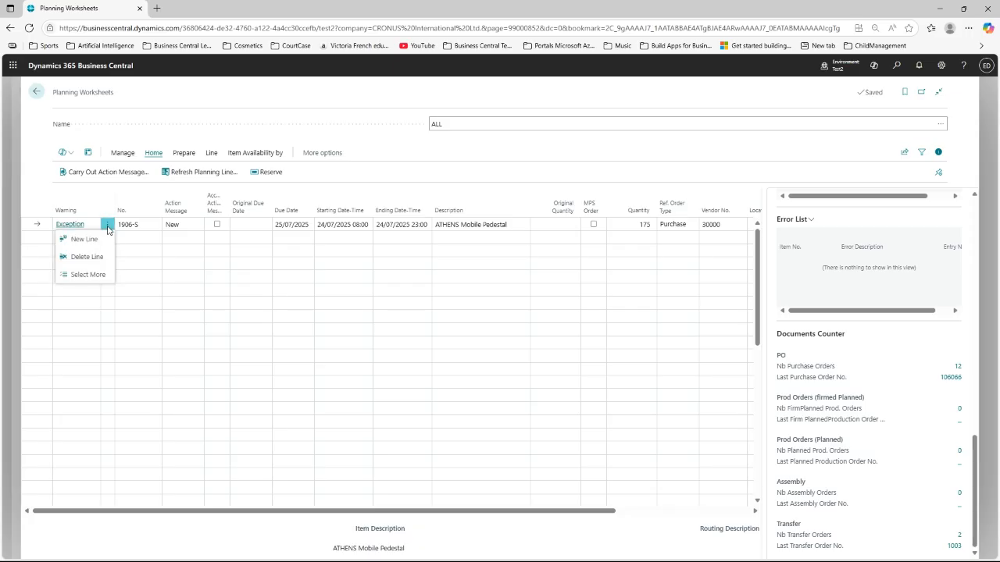
click(951, 382)
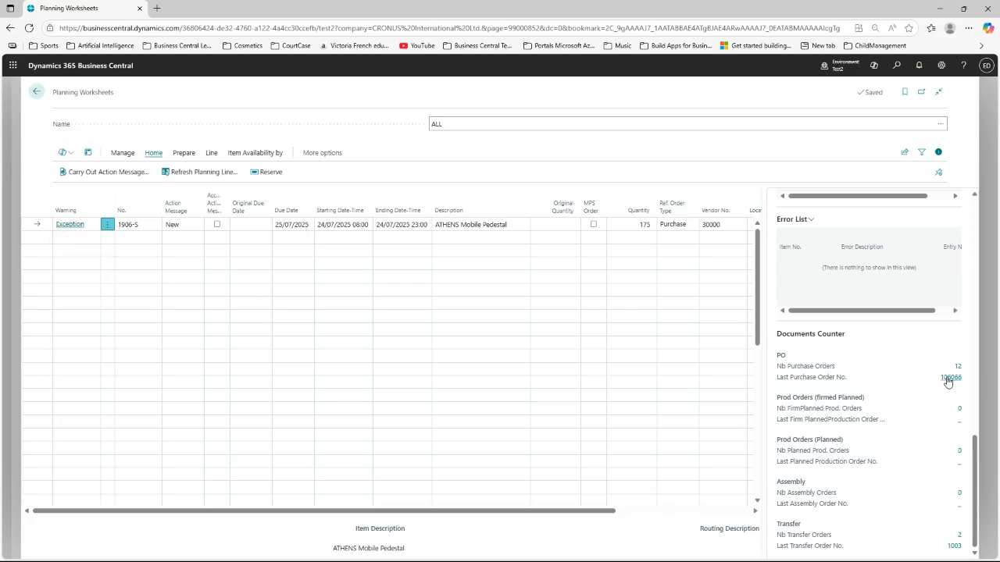
click(948, 379)
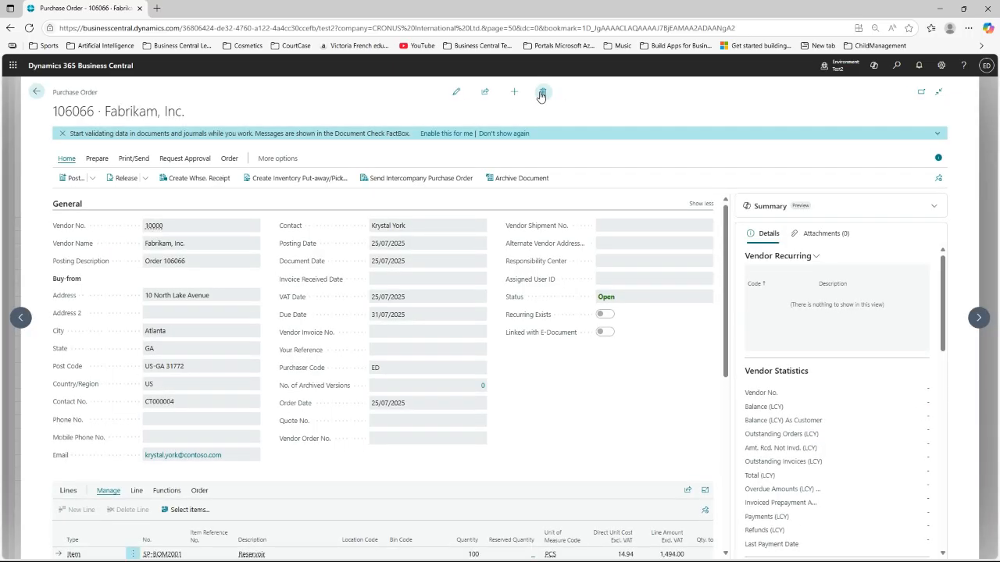
click(541, 94)
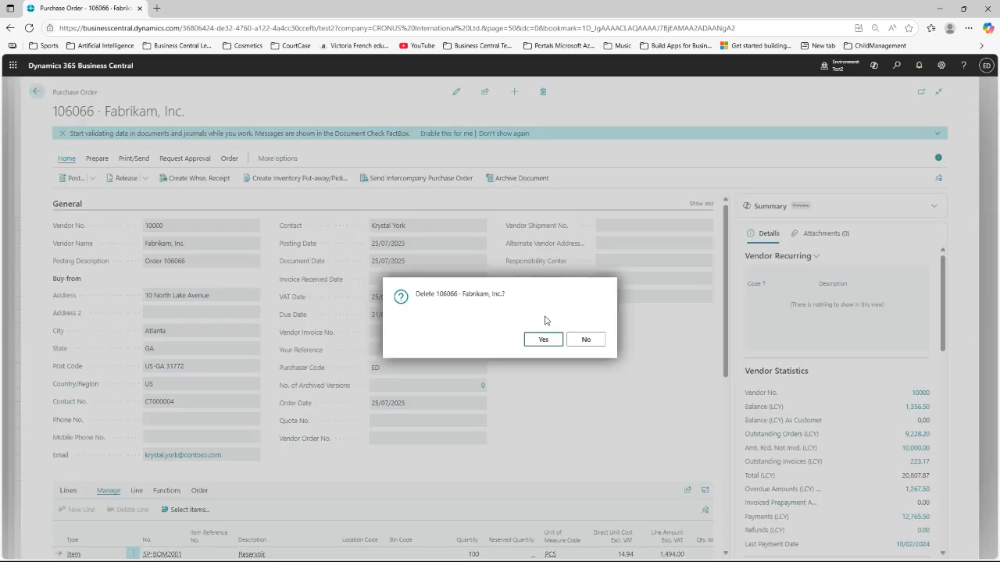
click(542, 344)
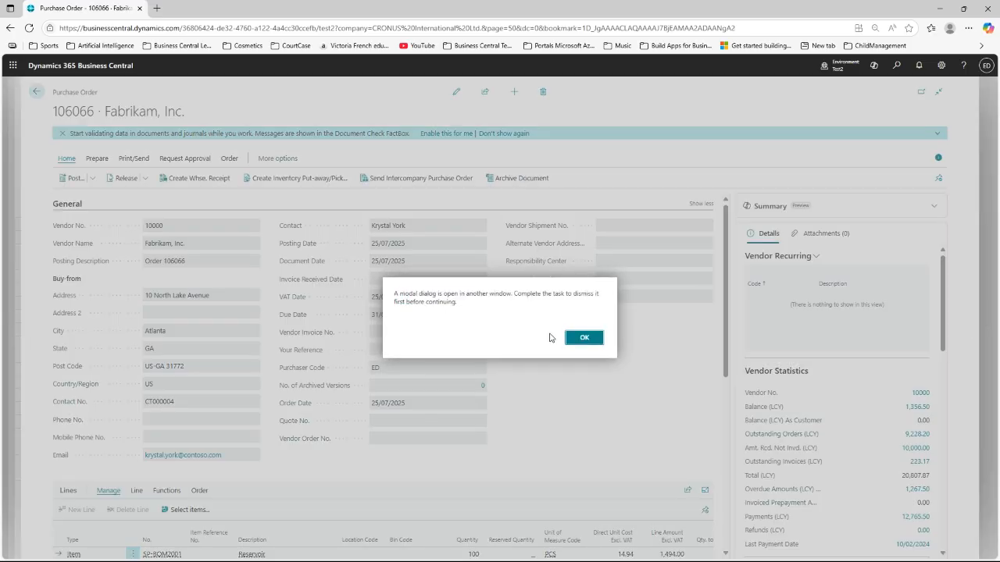
click(583, 339)
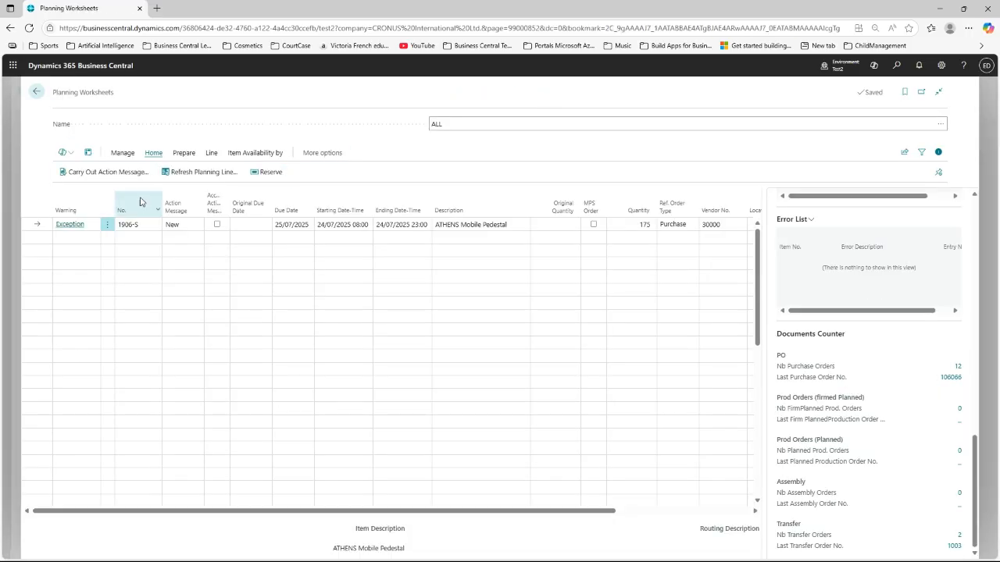
Step: Delete the 1906-S ATHENS Mobile Pedestal line, leaving the ALL worksheet empty
click(108, 226)
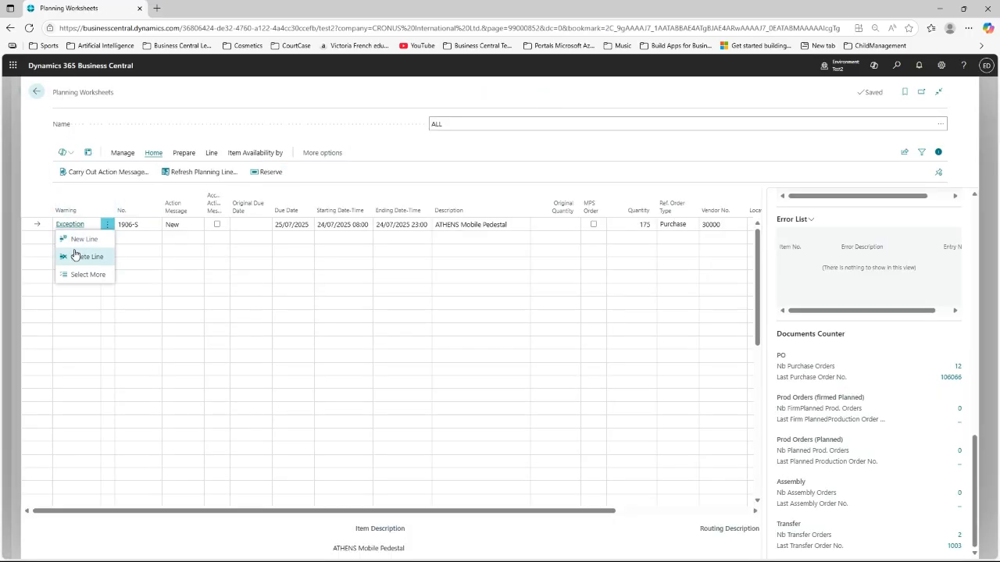
click(75, 260)
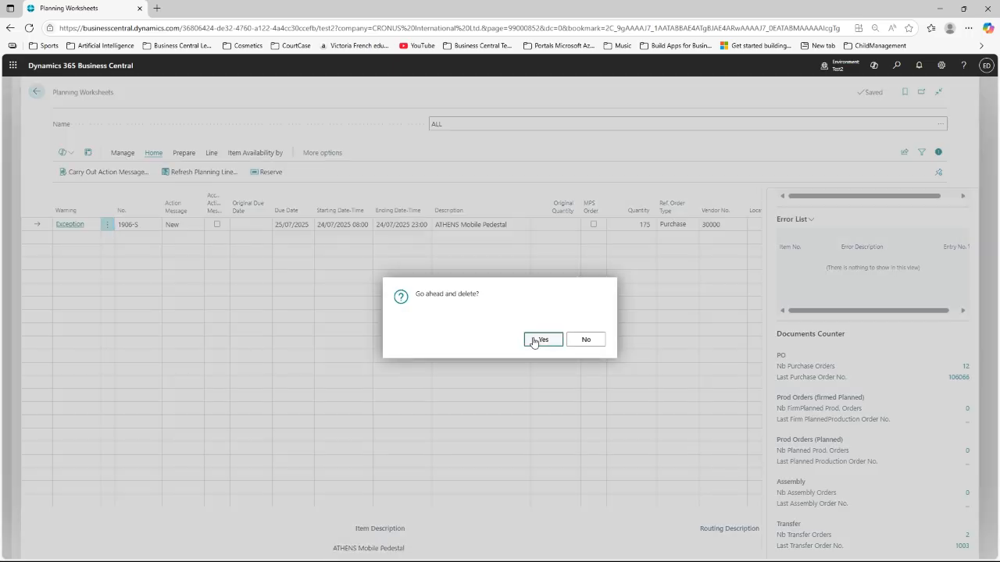
click(533, 342)
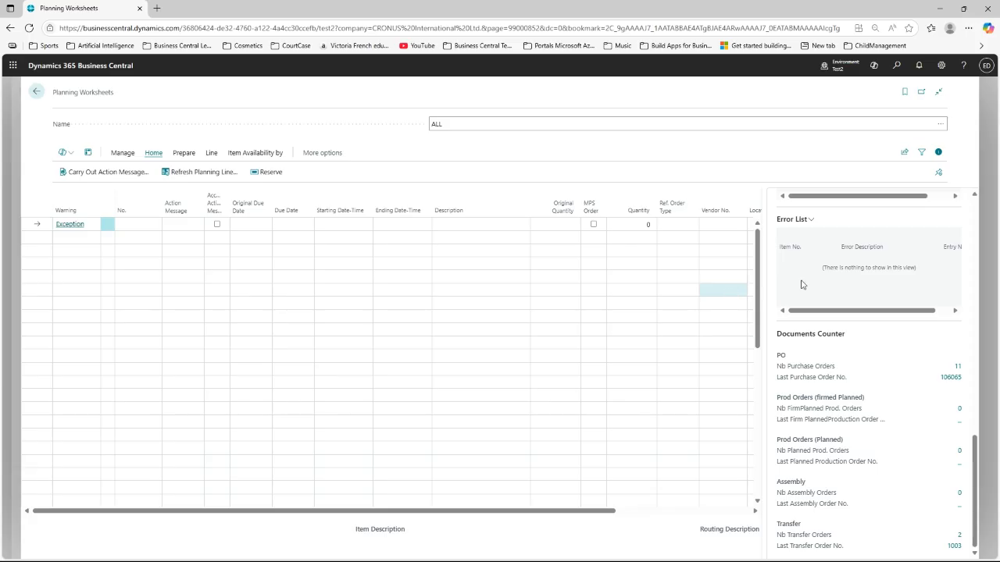
drag(978, 454, 989, 212)
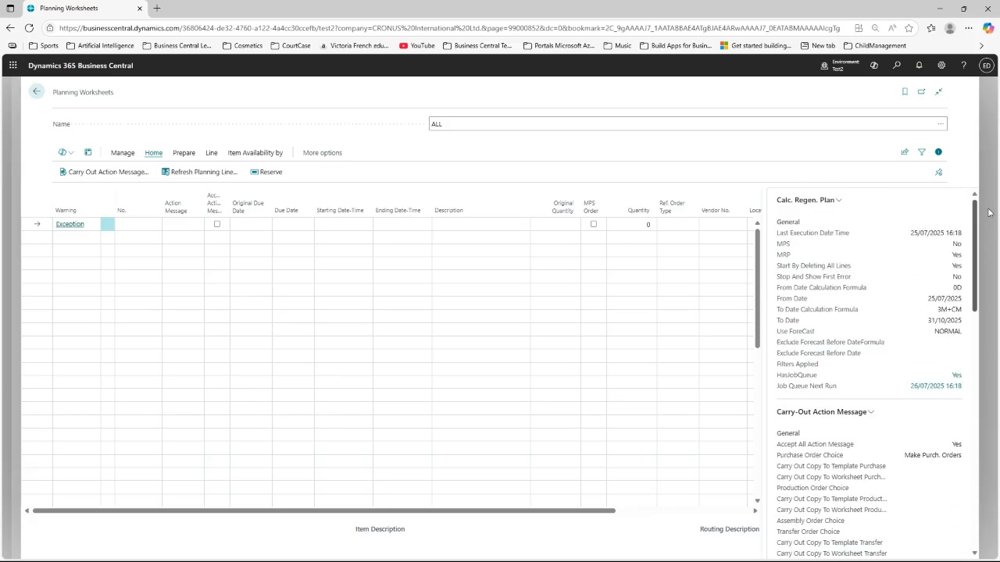
Step: Rerun the saved plan to produce seven lines and open ALL's carry-out settings for editing
click(835, 203)
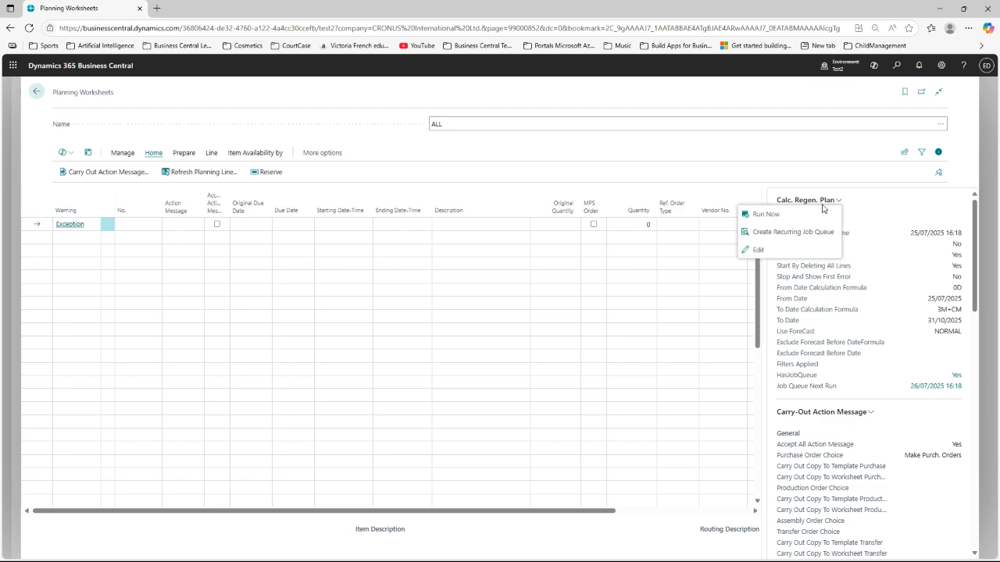
click(769, 215)
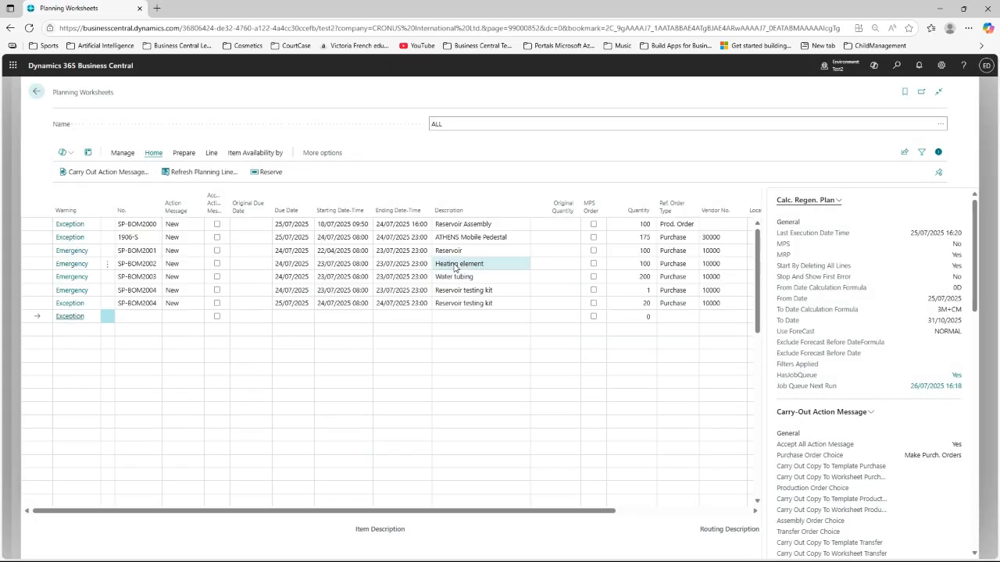
click(871, 415)
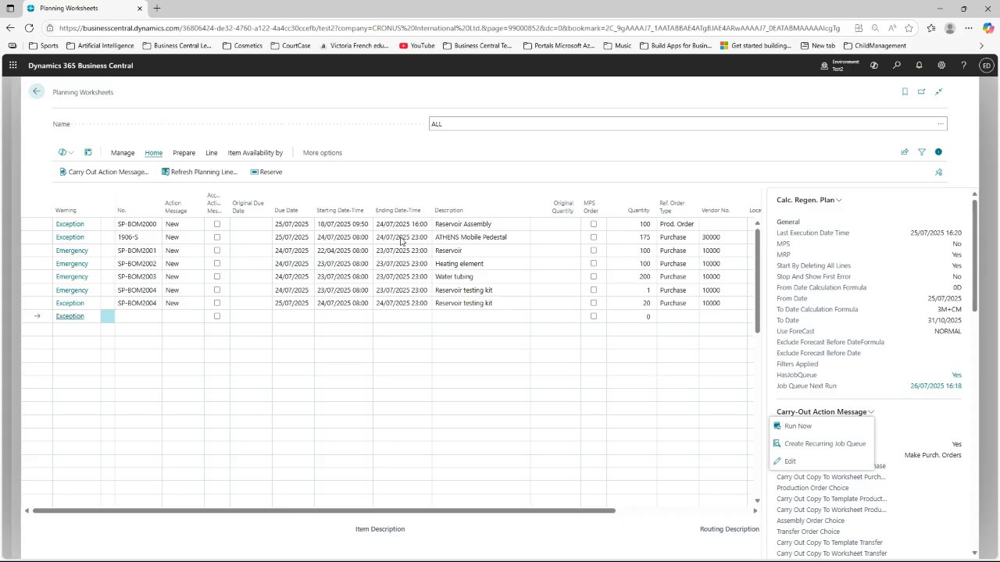
click(775, 458)
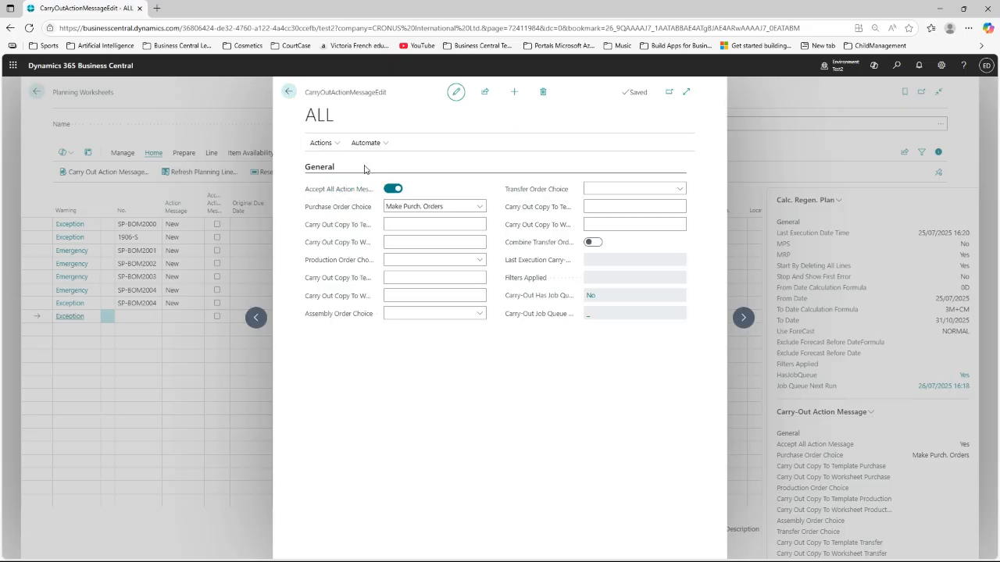
Step: Set Production Order Choice to Firm Planned, then run Carry-Out Action Message for the ALL batch
click(288, 91)
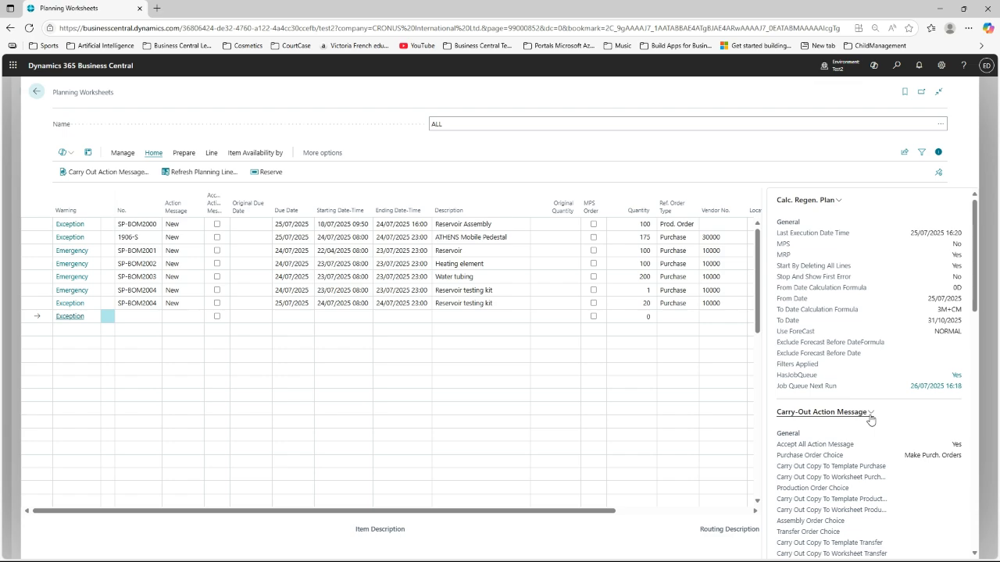
click(870, 417)
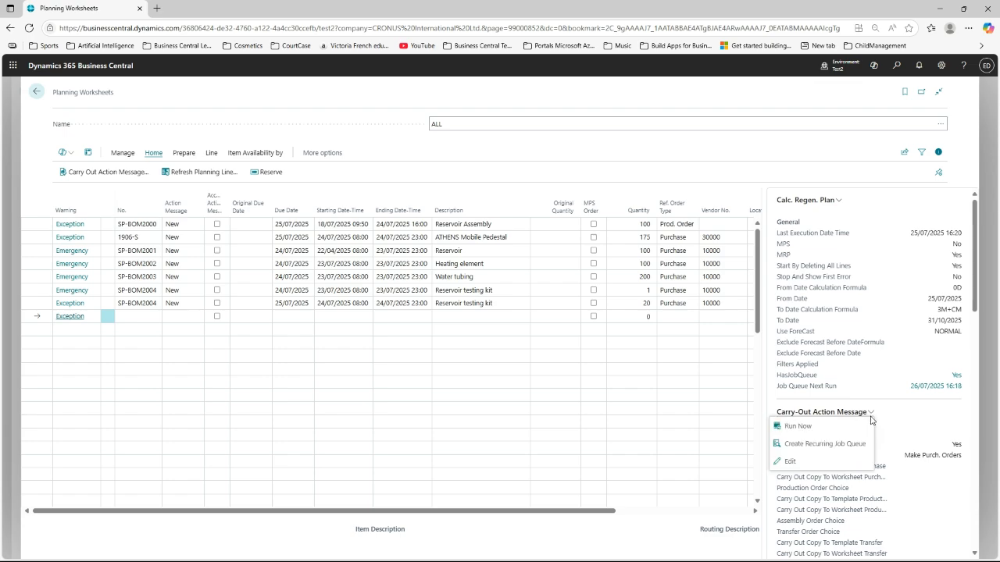
click(791, 463)
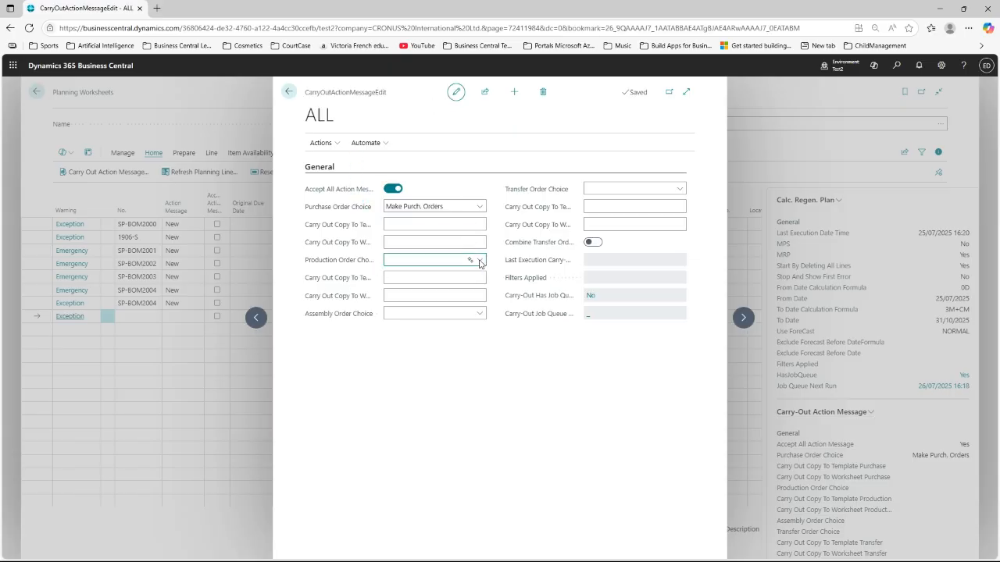
click(414, 299)
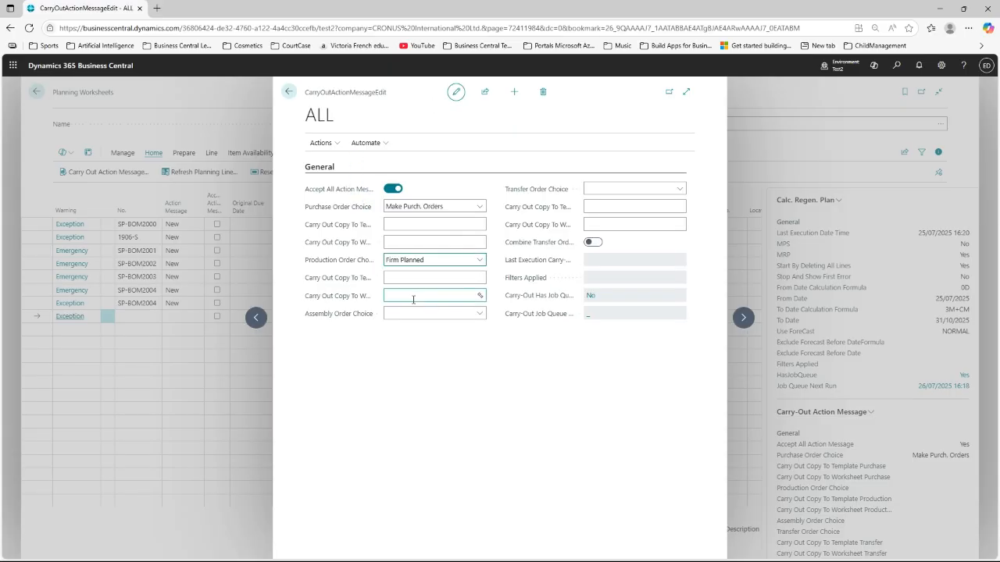
click(287, 95)
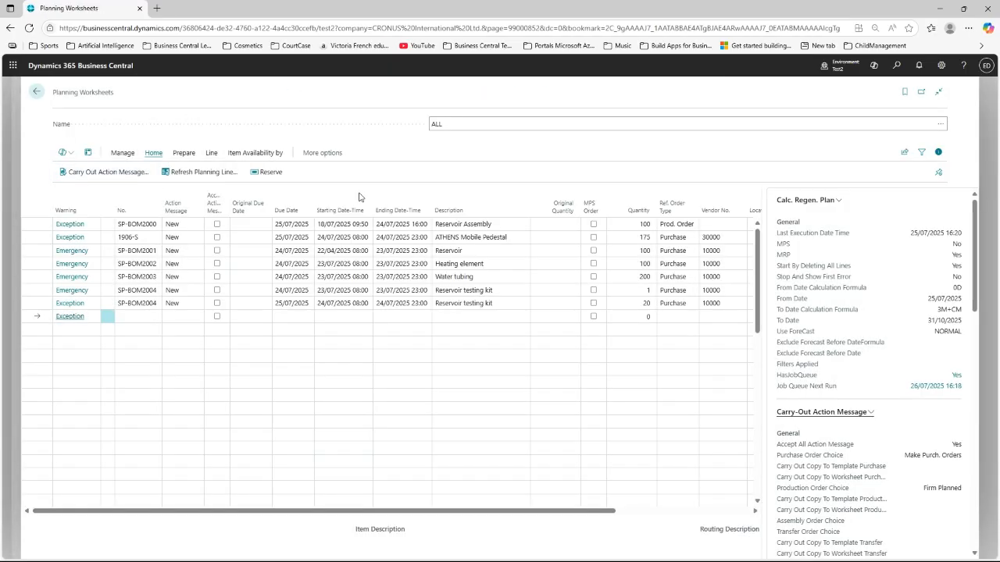
click(873, 416)
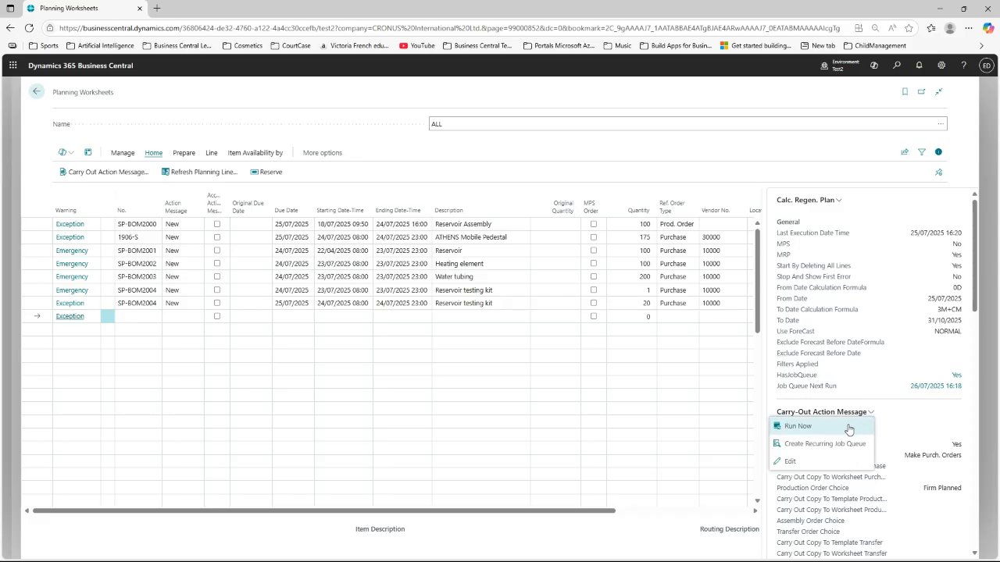
click(799, 427)
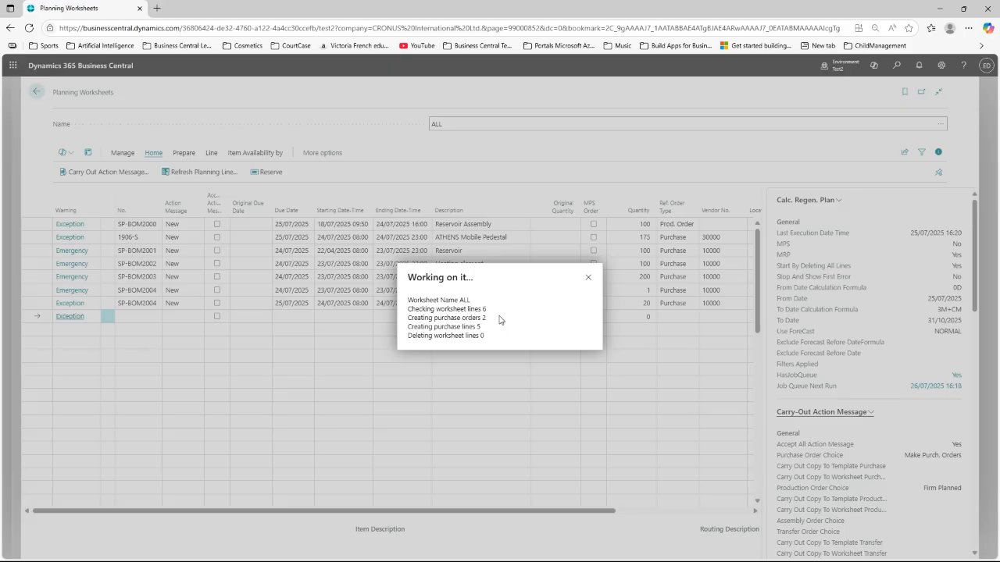
Step: Scroll the FactBox pane to Documents Counter to confirm 13 purchase orders and 1 firm planned production order
scroll(822, 454, down, 2)
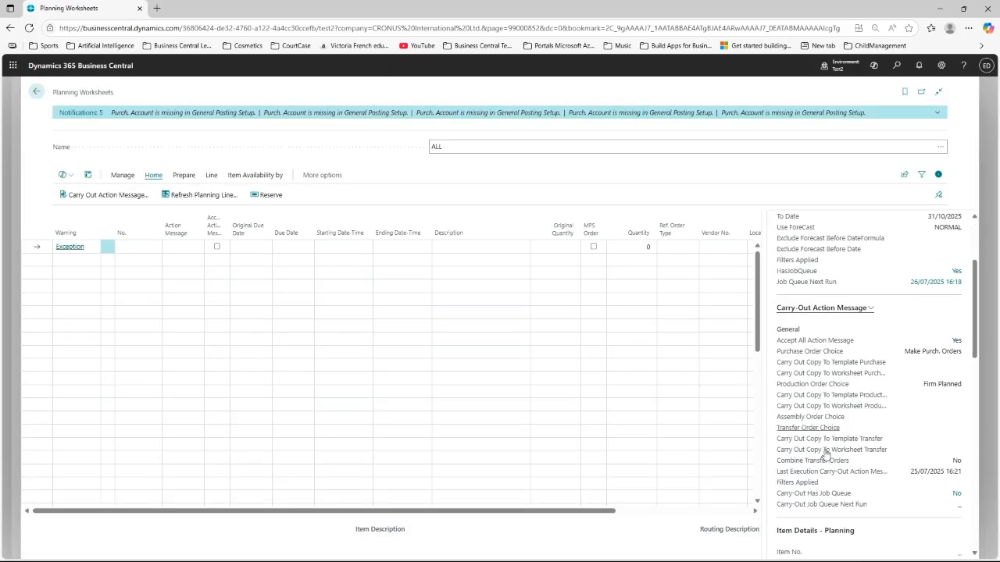
scroll(824, 455, down, 1)
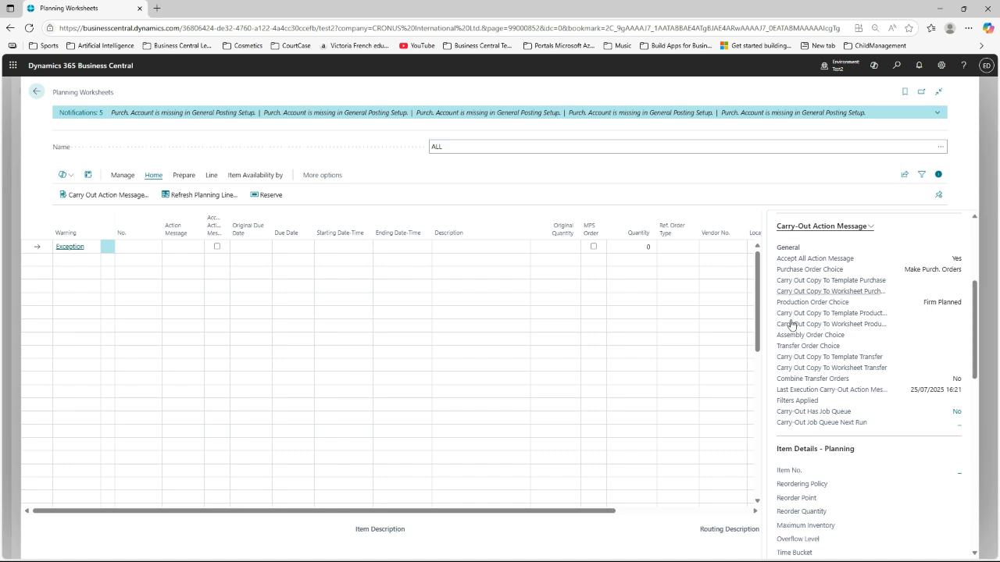
scroll(823, 424, down, 3)
scroll(824, 424, down, 2)
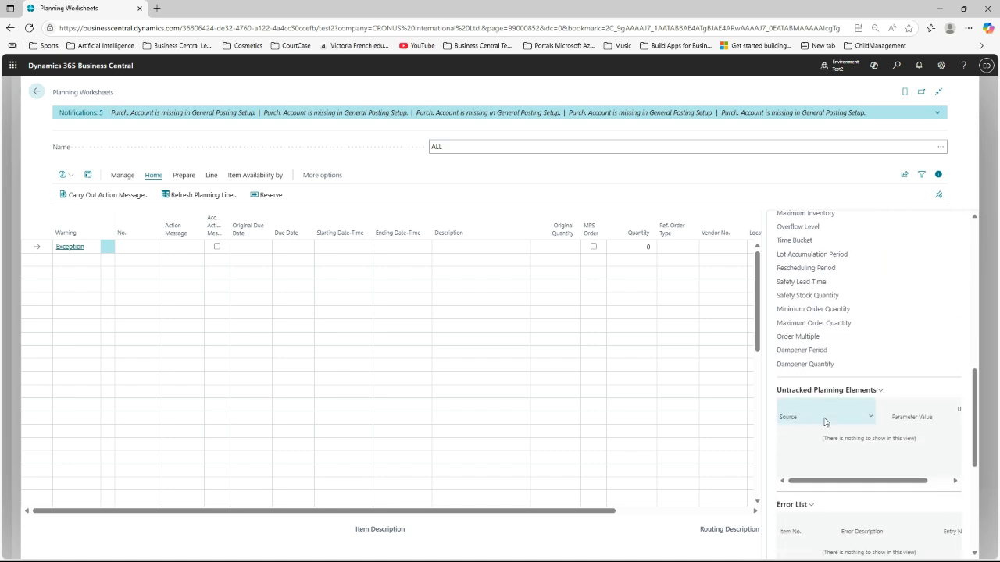
scroll(824, 422, down, 5)
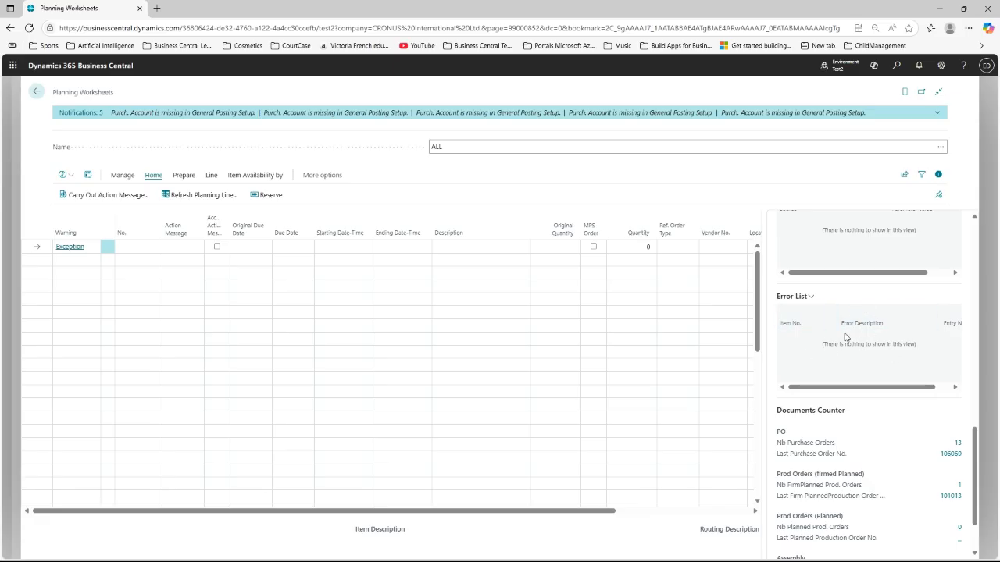
scroll(849, 512, down, 2)
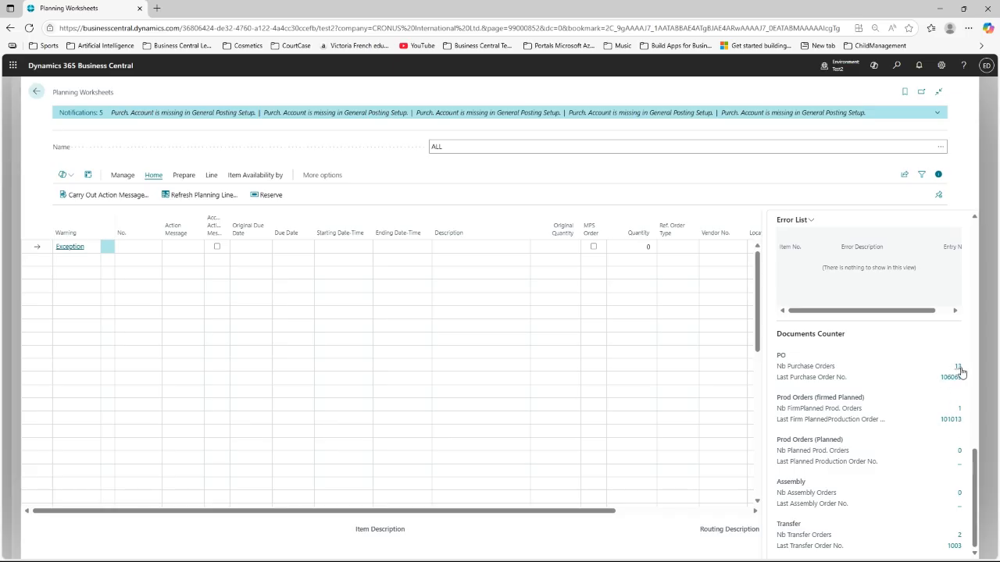
scroll(550, 261, right, 1)
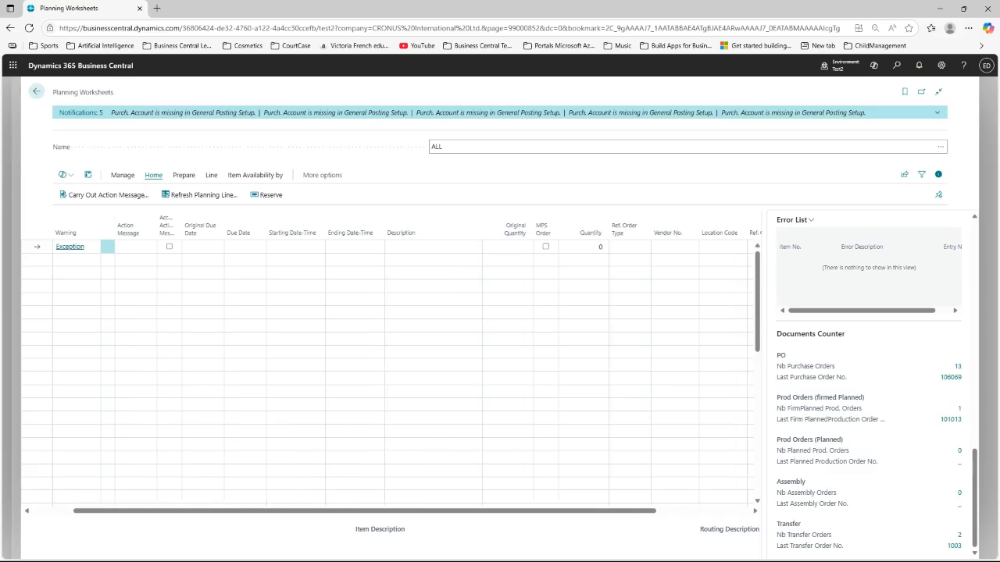